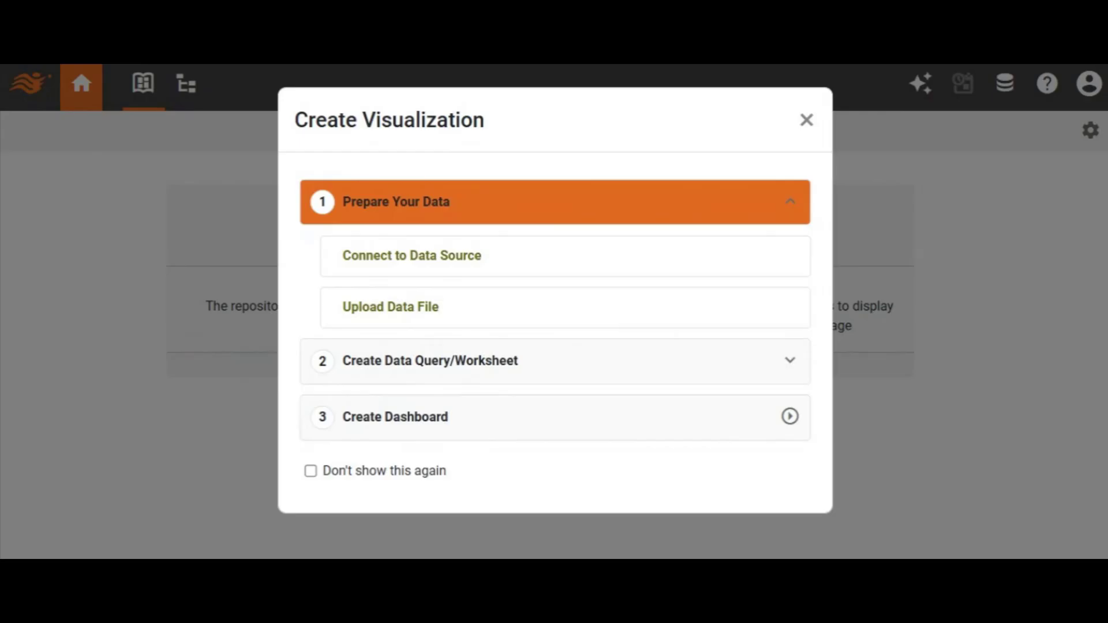
- Start a new ServiceNow data source connection from the full list of available data sources
left_click(408, 256)
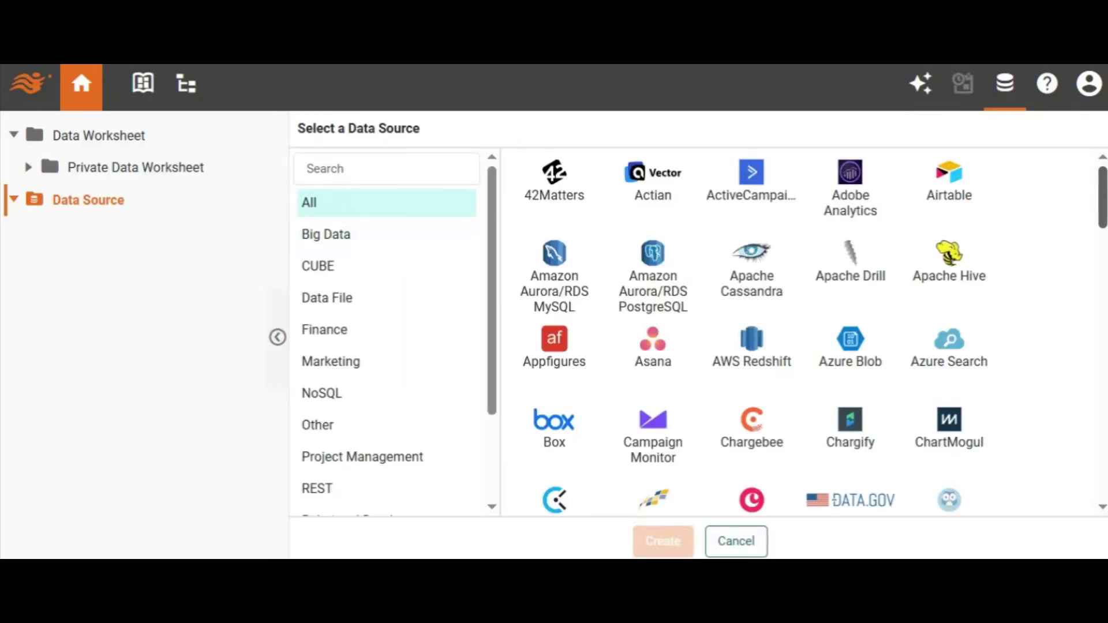
left_click_drag(1100, 195, 1103, 414)
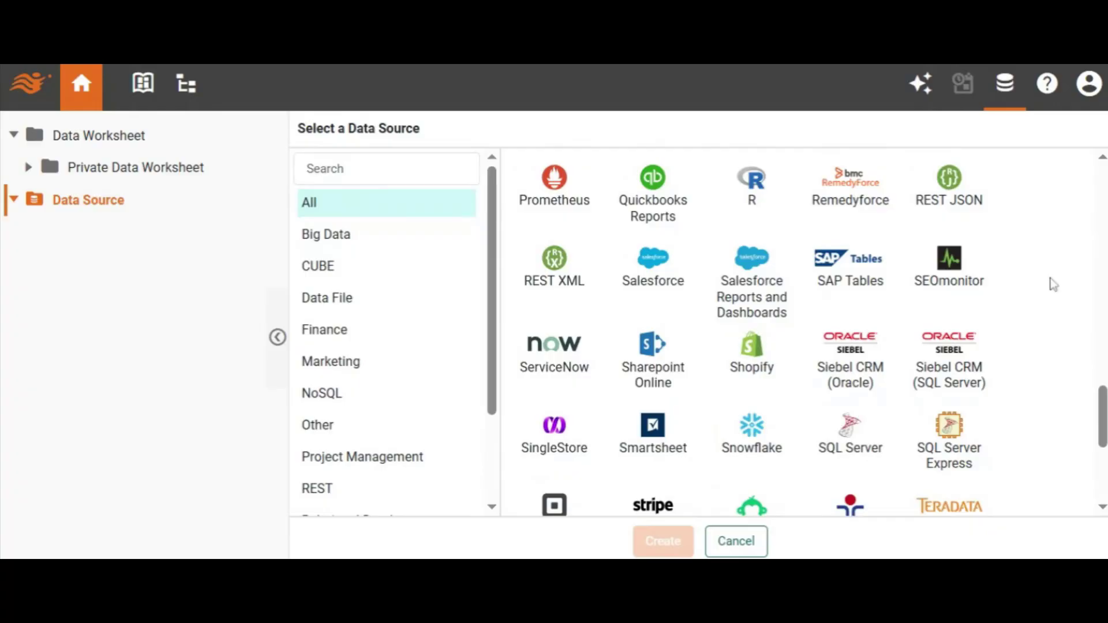
left_click(567, 349)
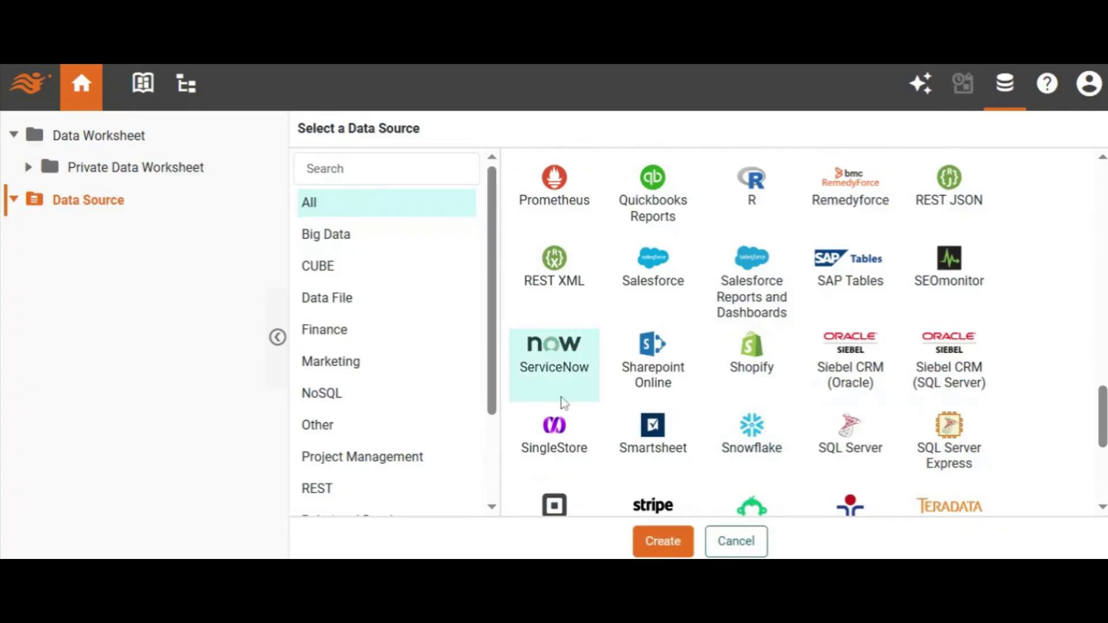
left_click(664, 541)
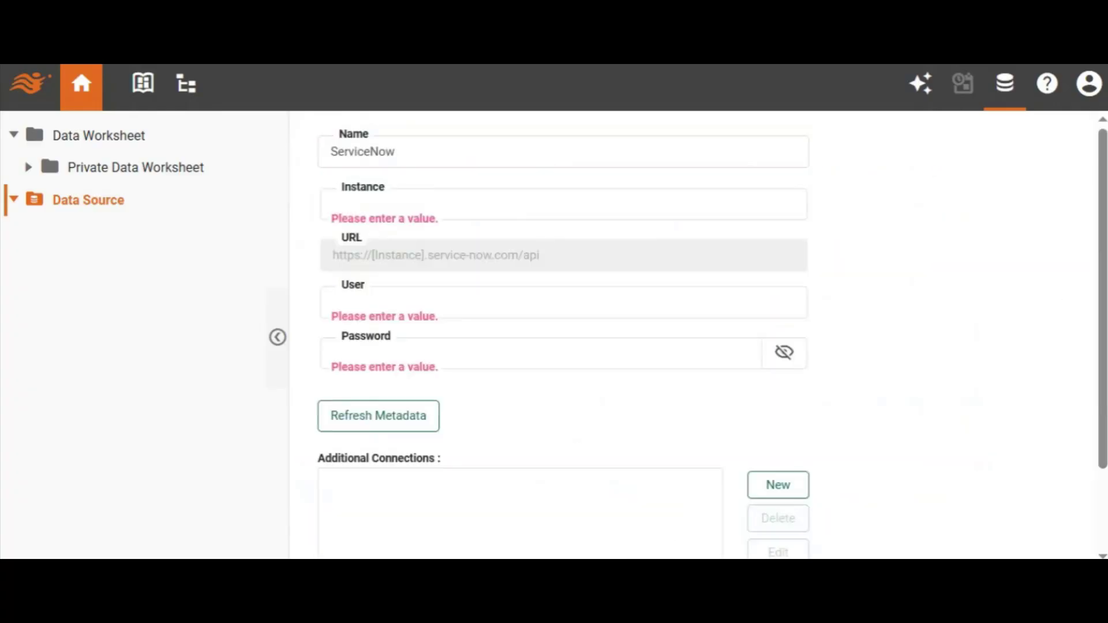
- Set the ServiceNow connection's instance to dev839172, using the developer site as reference for the instance name
left_click(564, 204)
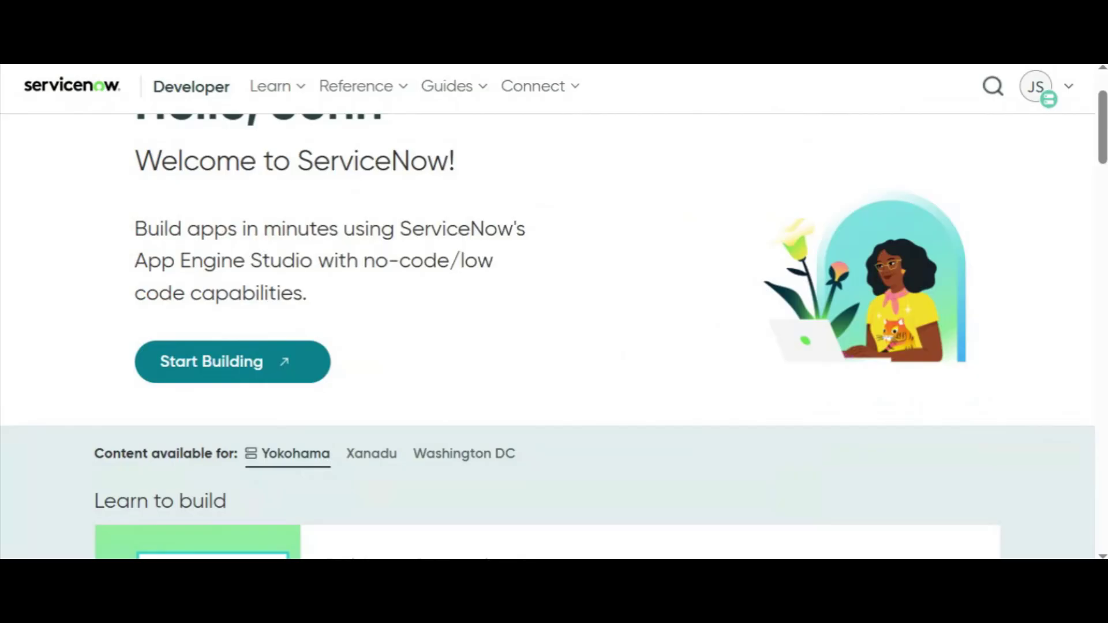
scroll(912, 208, "down", 2)
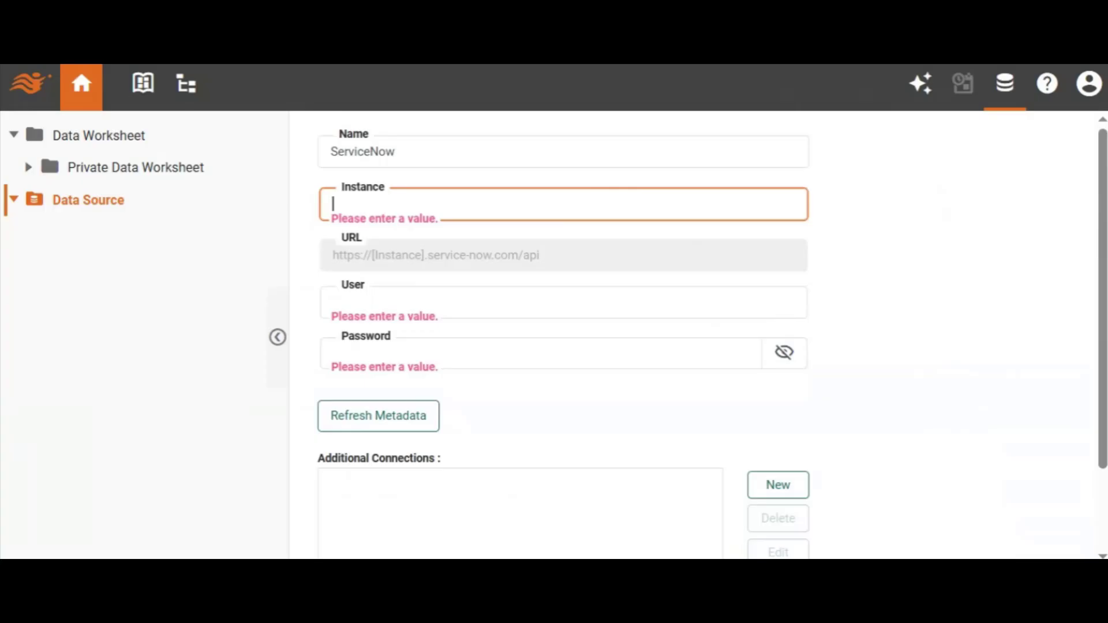
type("dev839172")
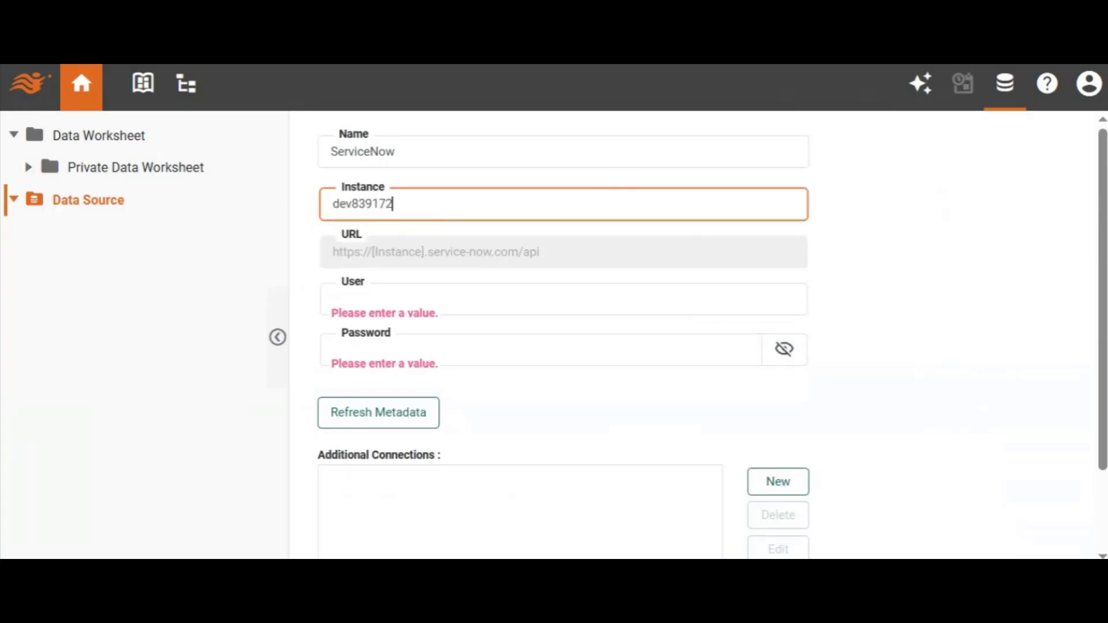
key("Tab")
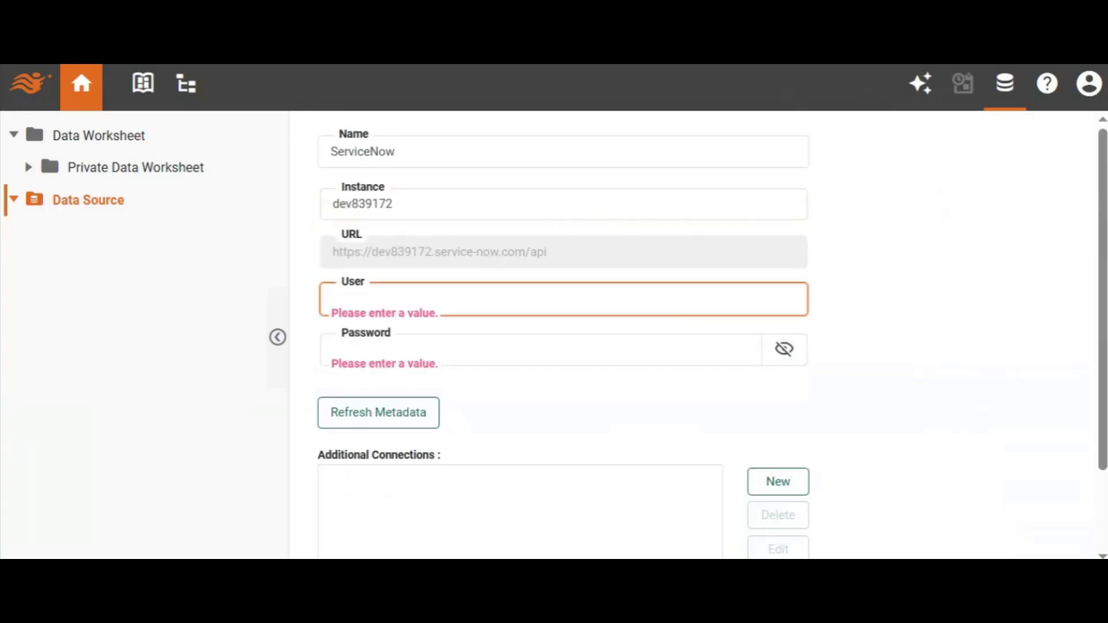
left_click(908, 278)
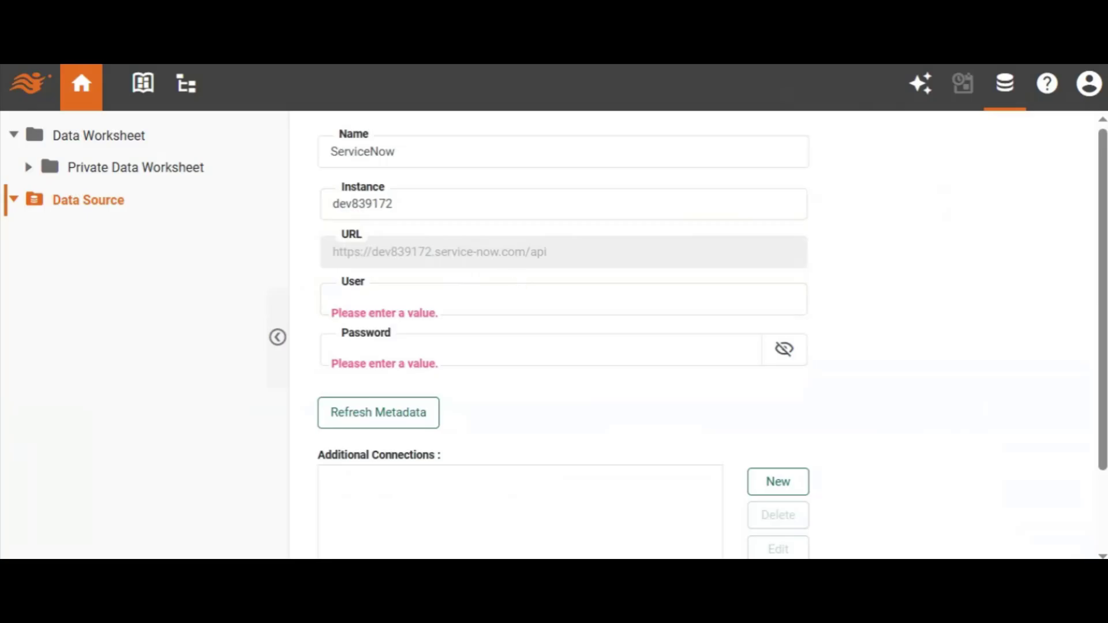
- Enter admin as the connection's user, fill in the account password, and save the ServiceNow data source
left_click(563, 300)
type("admin")
key("Tab")
type("••••••••••••••")
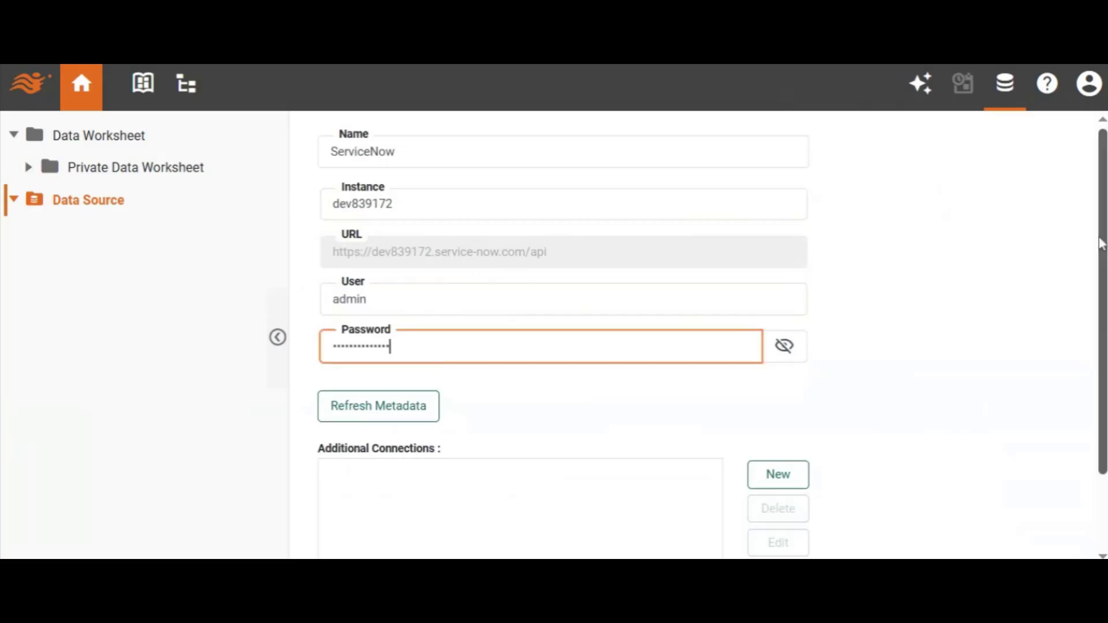
scroll(1105, 243, "down", 2)
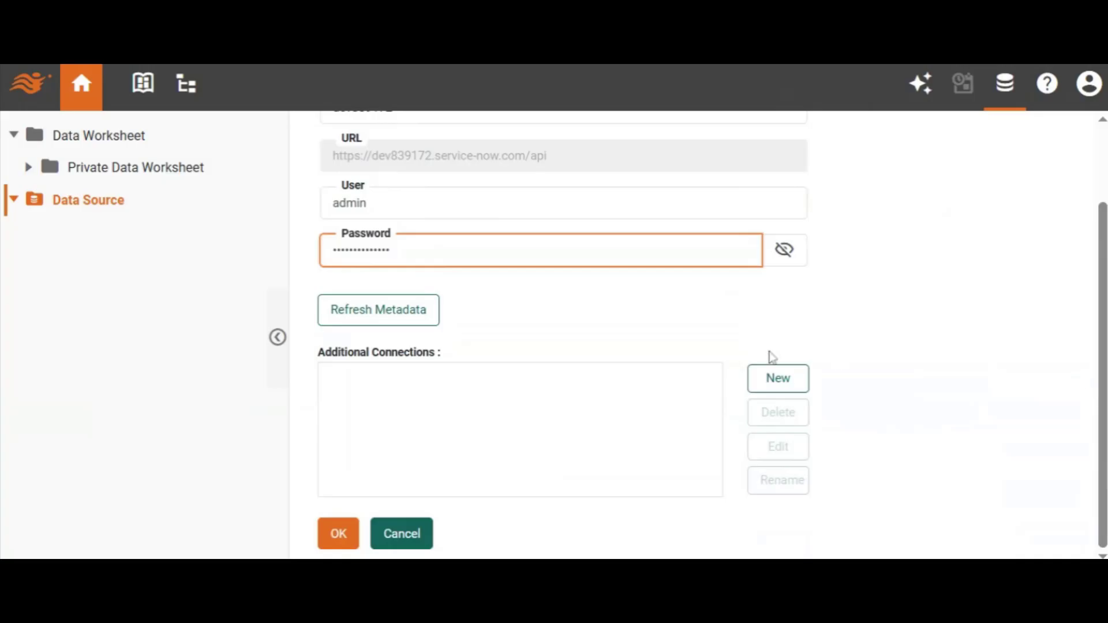
left_click(339, 532)
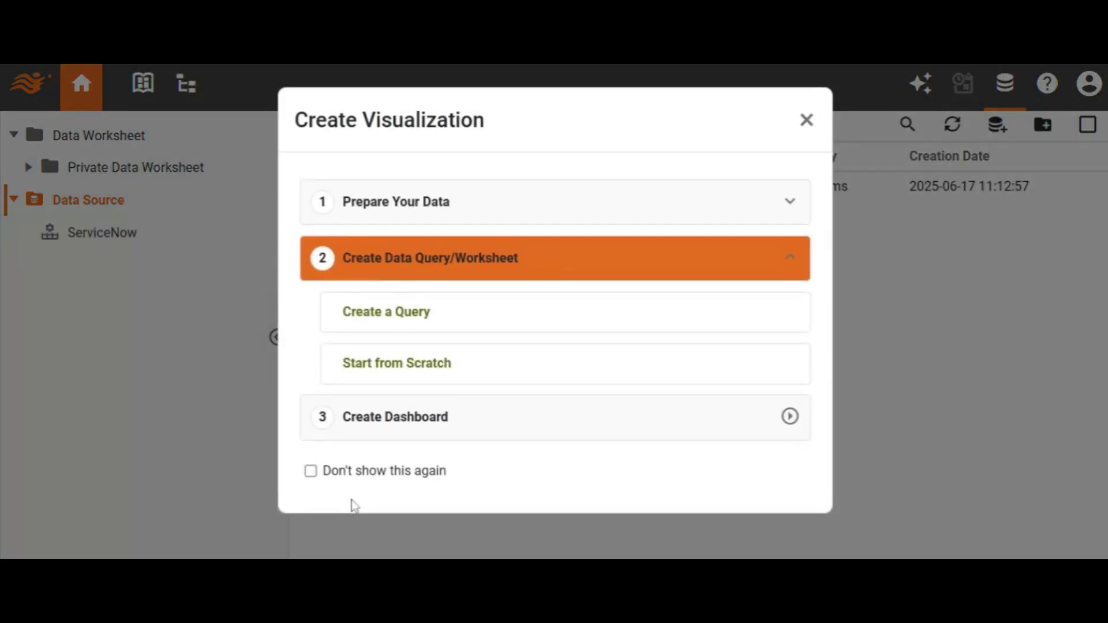
- Create a ServiceNow query in a new data worksheet using the CSM Contacts endpoint, with Expand Arrays turned off
left_click(409, 316)
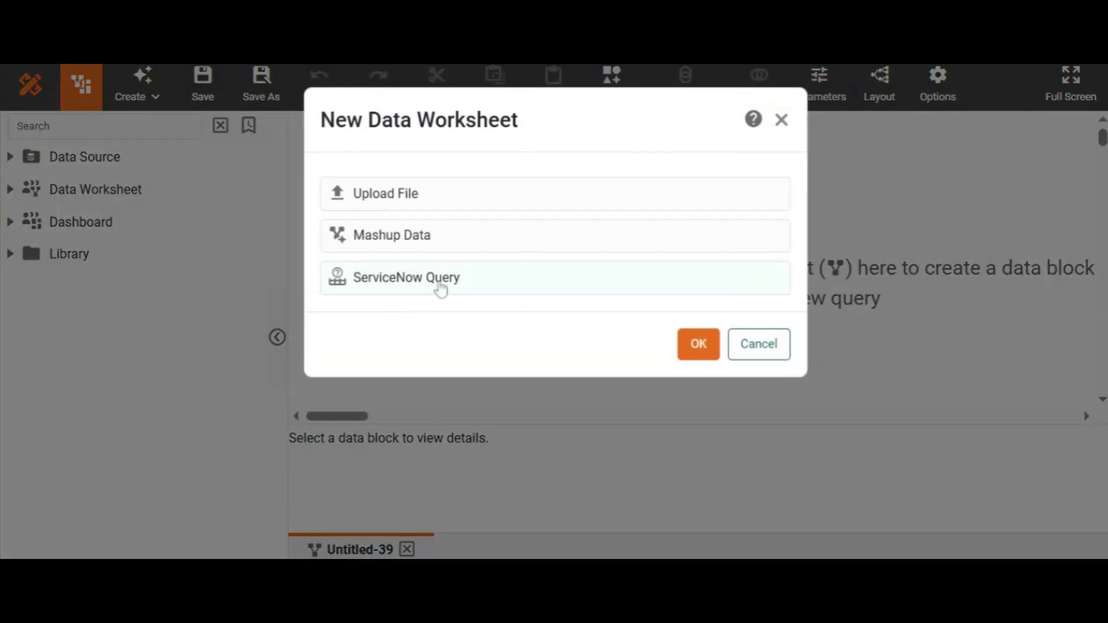
double_click(441, 284)
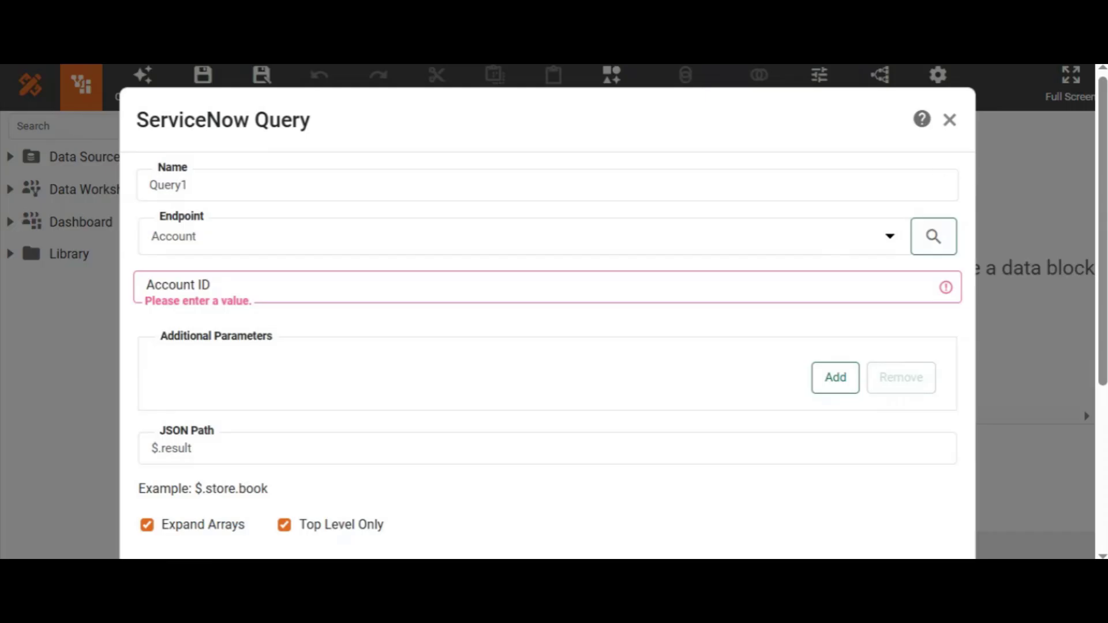
left_click(889, 247)
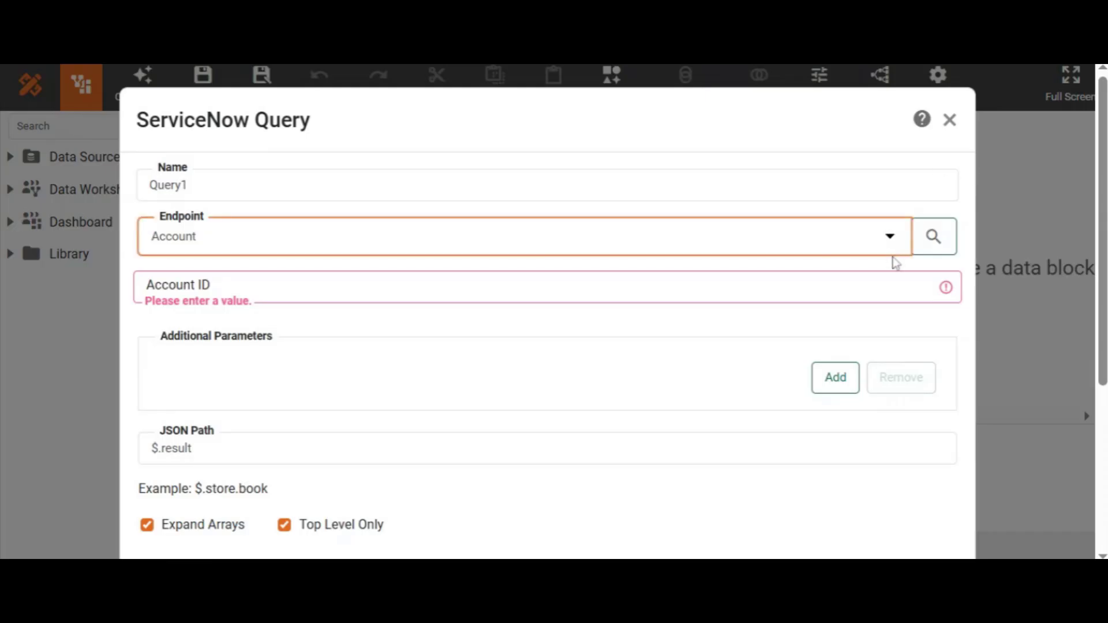
key("Return")
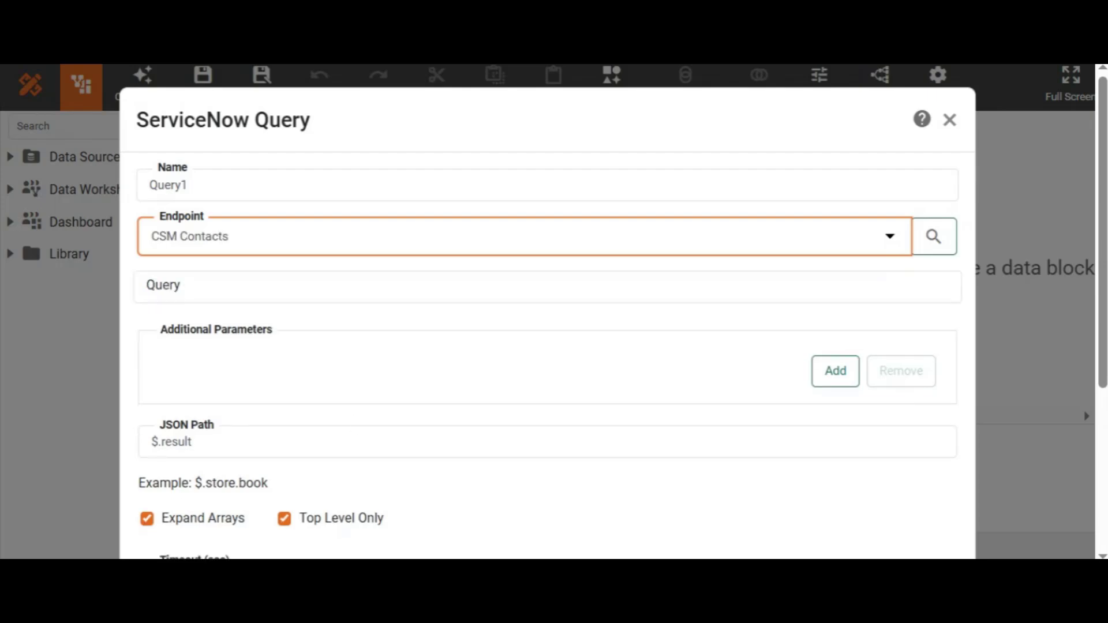
left_click(148, 519)
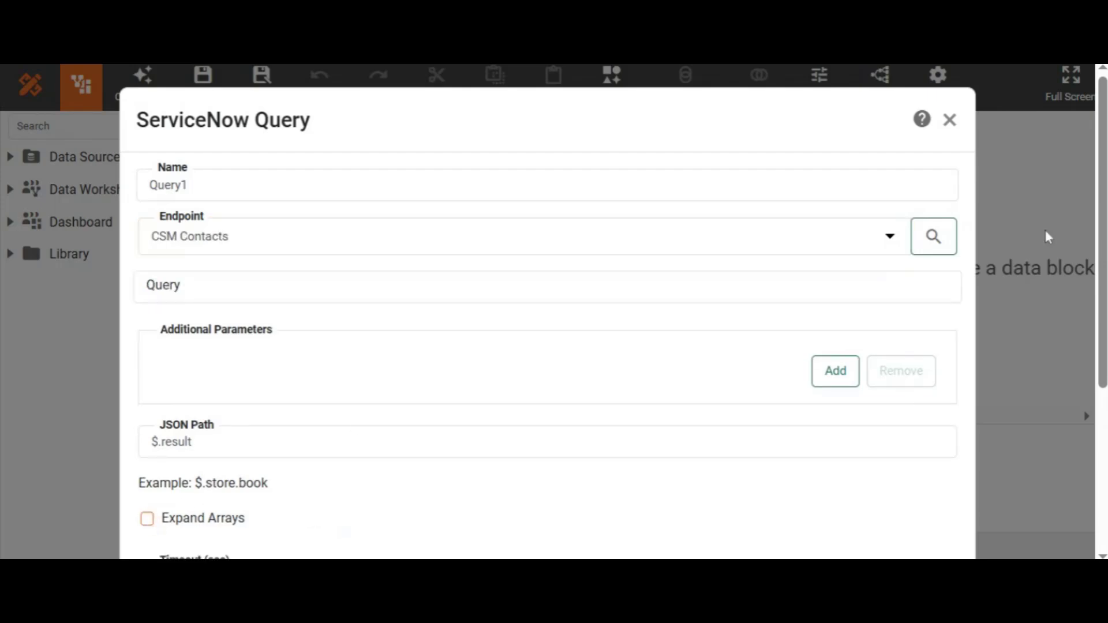
scroll(1091, 238, "down", 5)
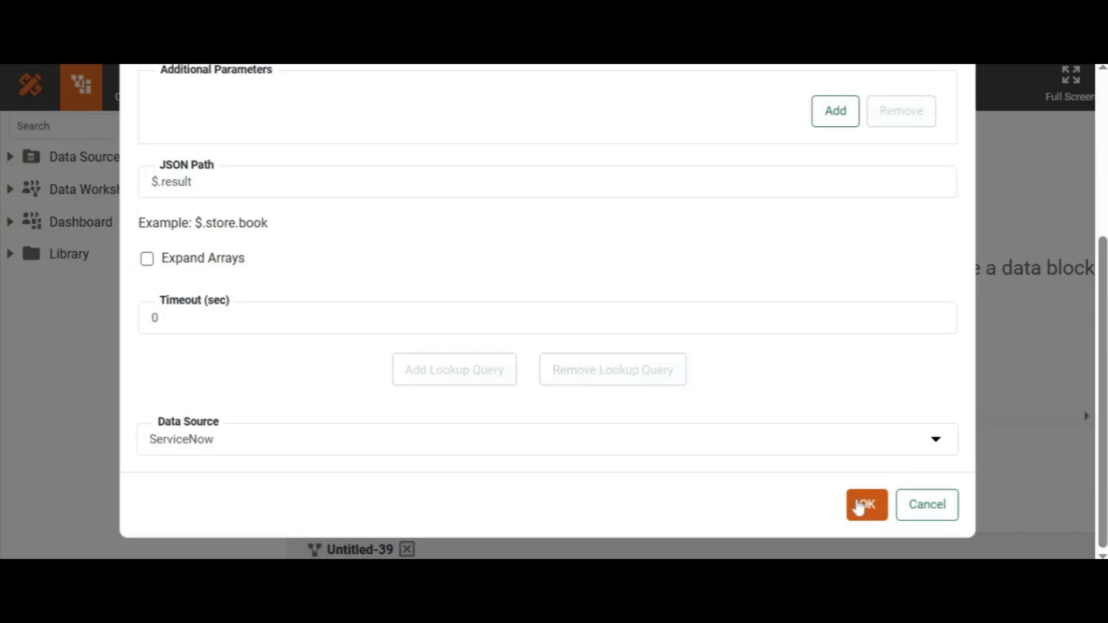
left_click(862, 505)
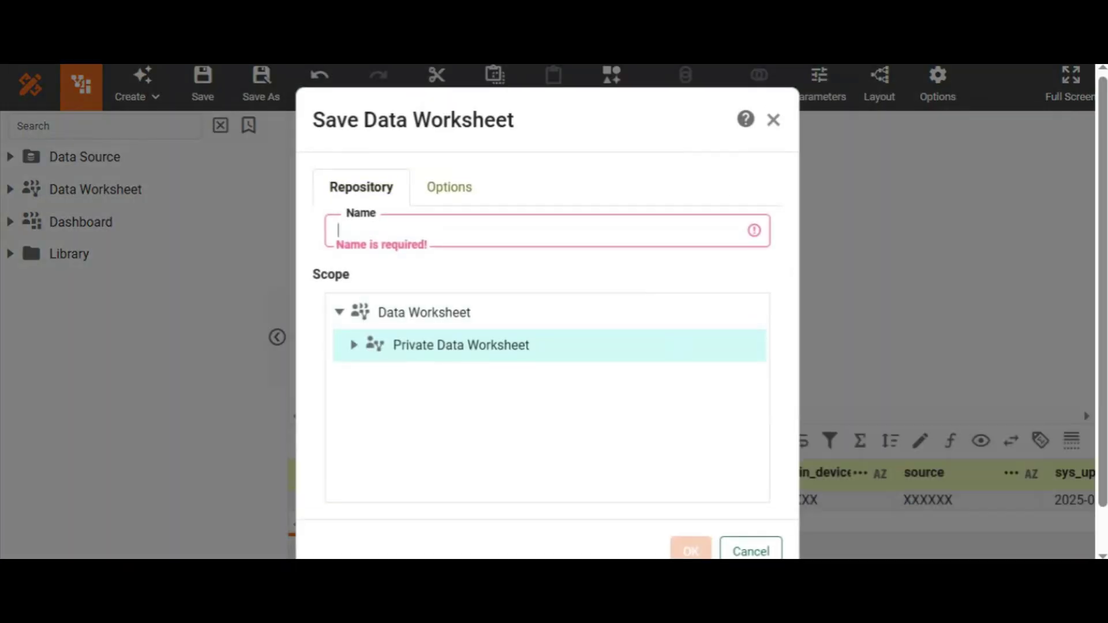
- Save the data worksheet as servicenow in the Private Data Worksheet scope
type("servicen")
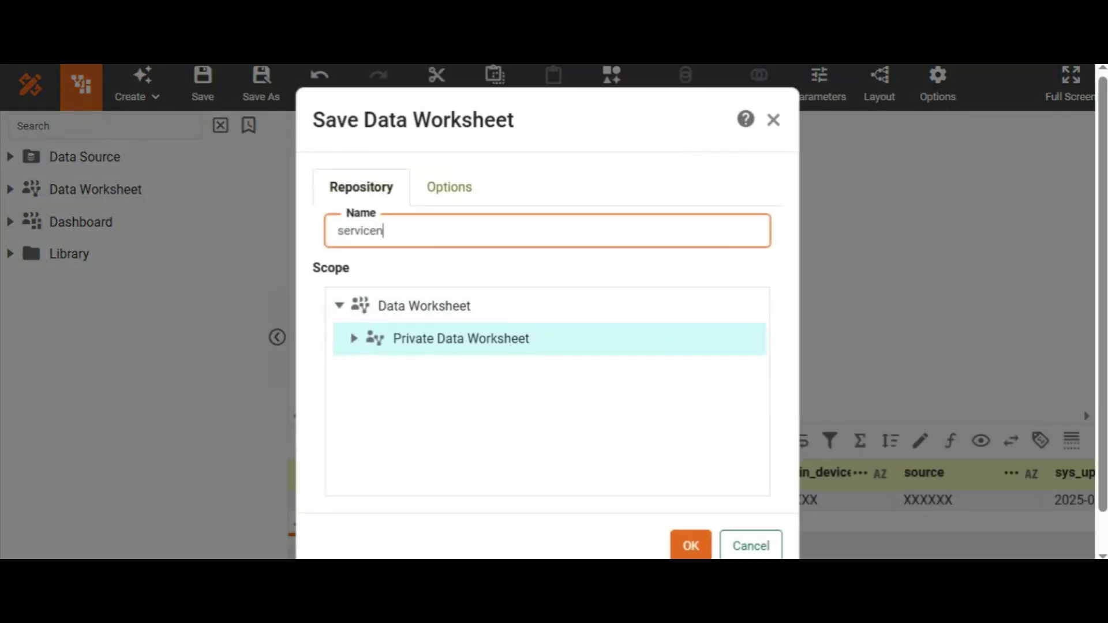
type("ow")
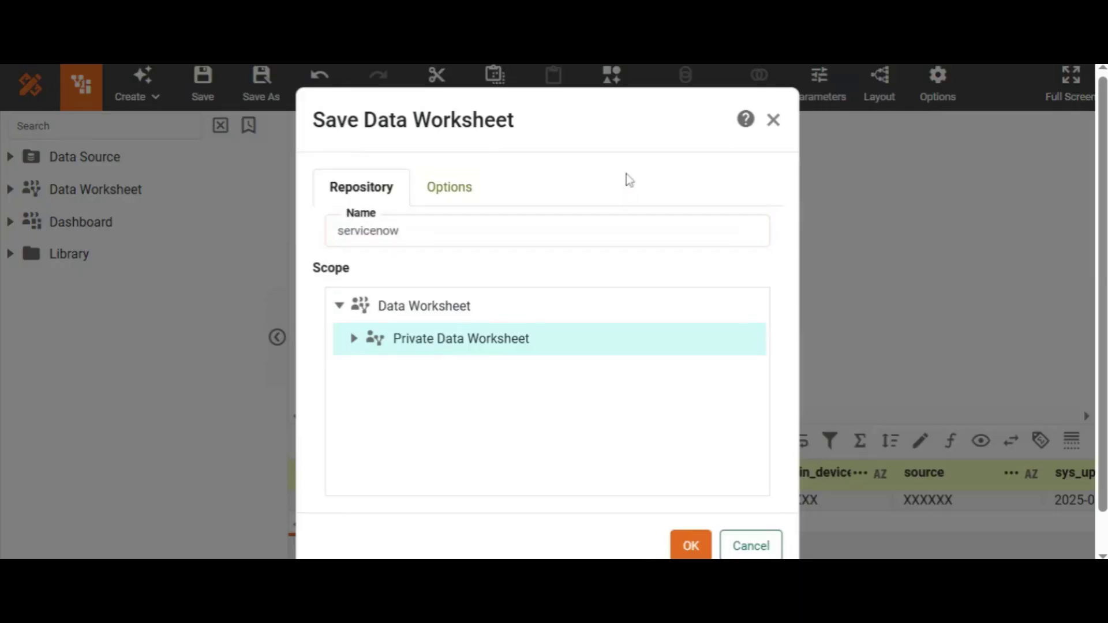
left_click(690, 546)
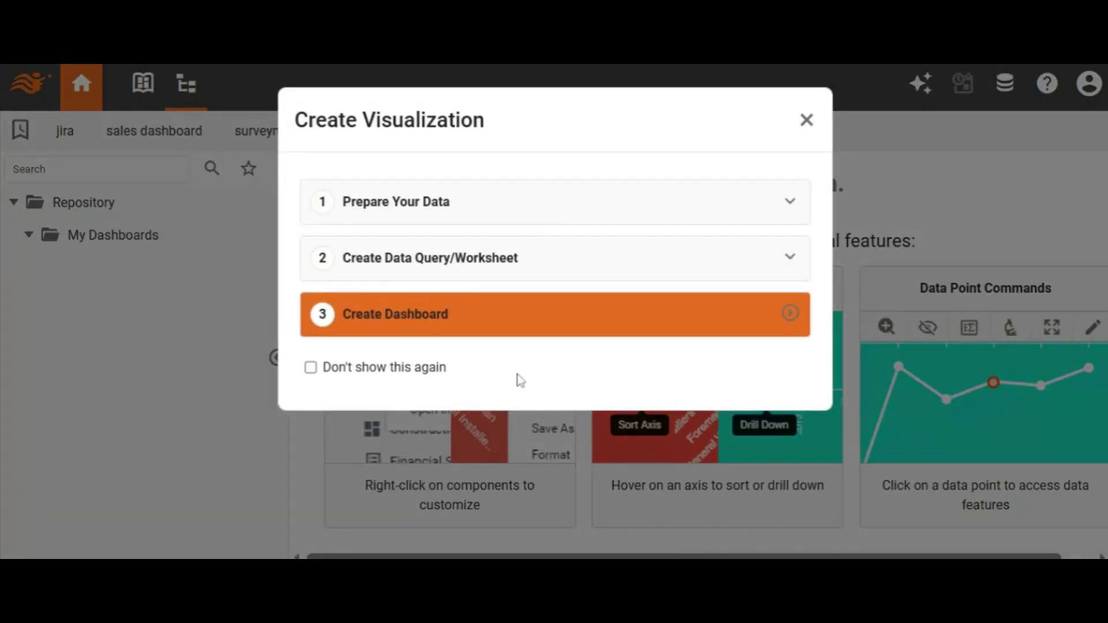
- Create an empty dashboard based on the servicenow worksheet and save it as servicenow in the Private Dashboard scope
left_click(411, 326)
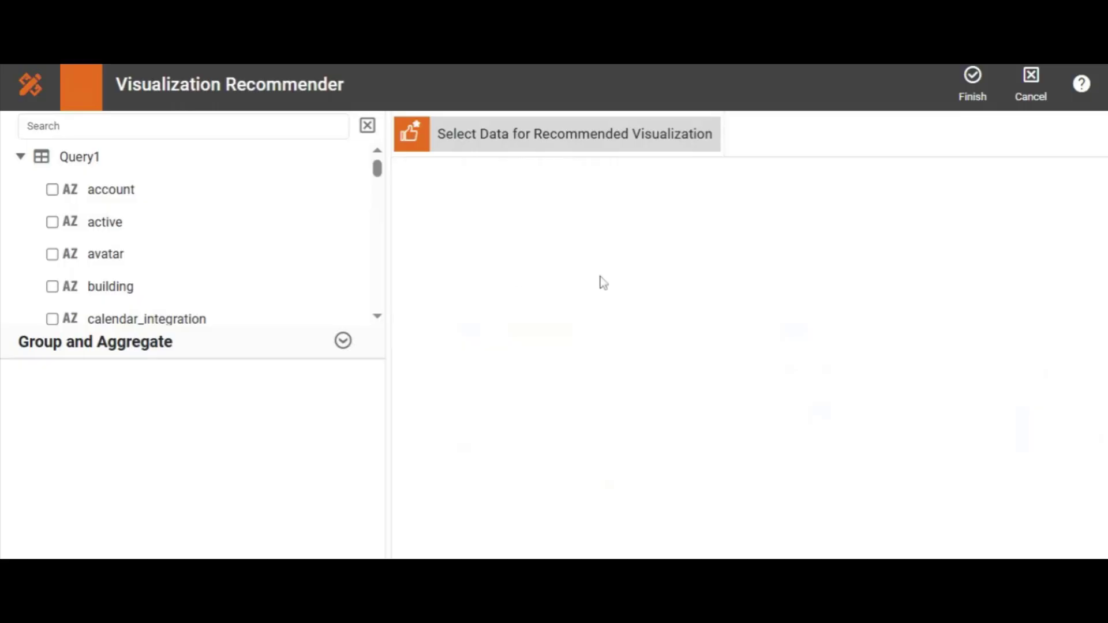
left_click(971, 87)
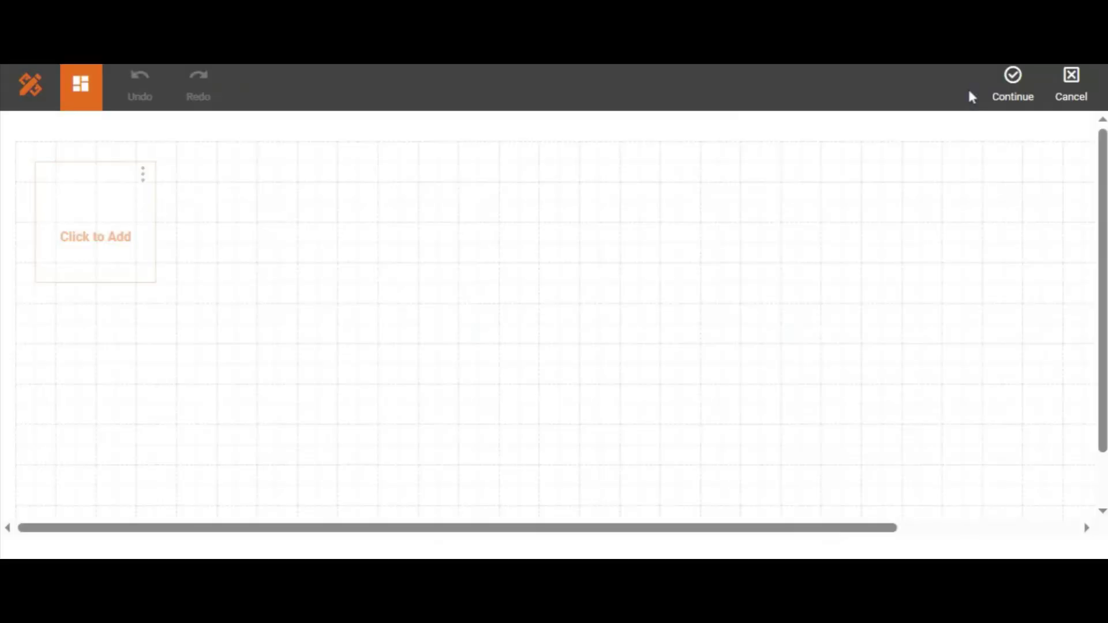
left_click(1012, 94)
type("s")
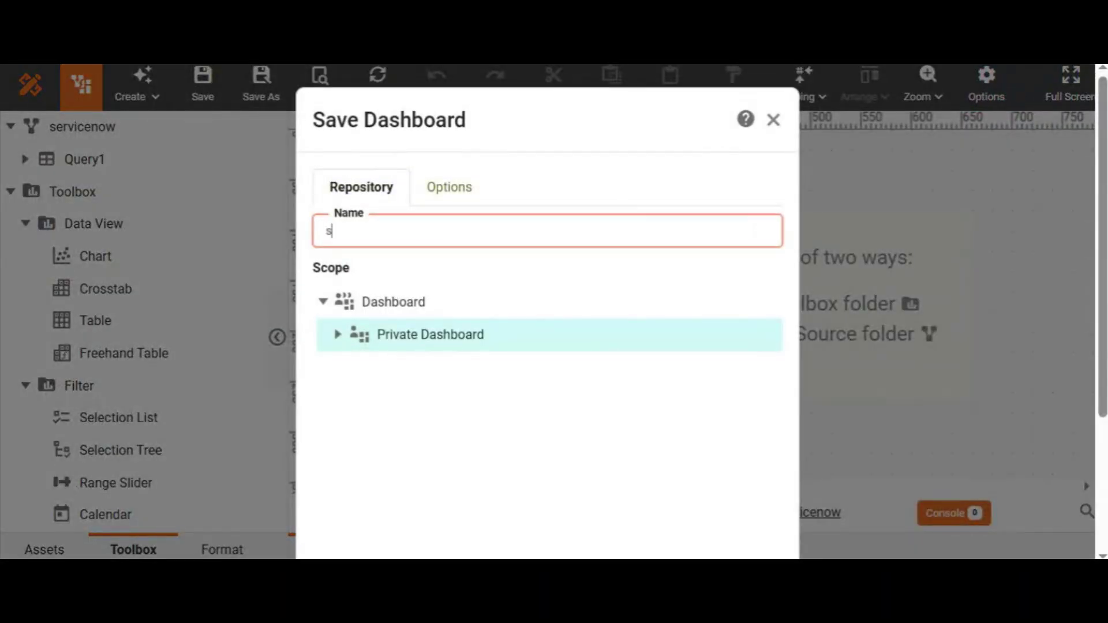
type("ervicenow")
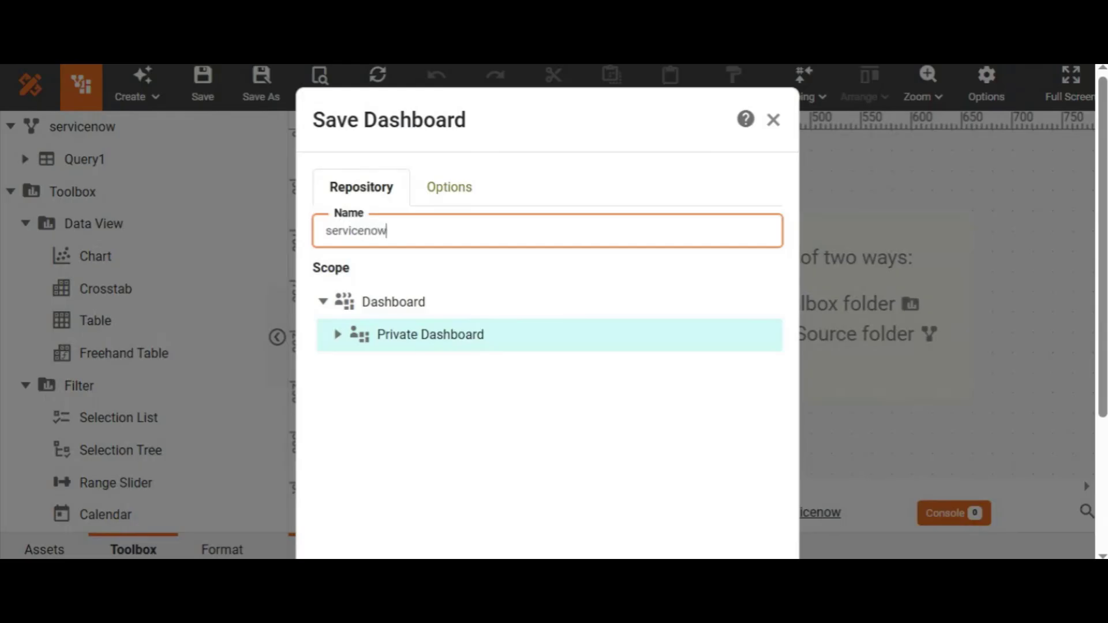
scroll(687, 231, "down", 3)
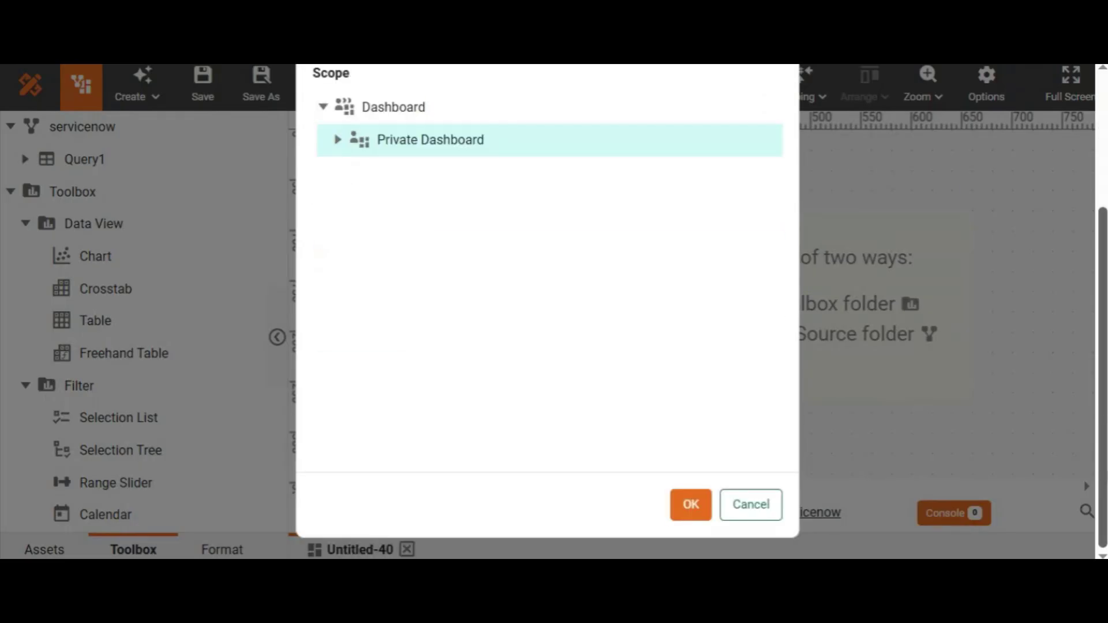
left_click(689, 505)
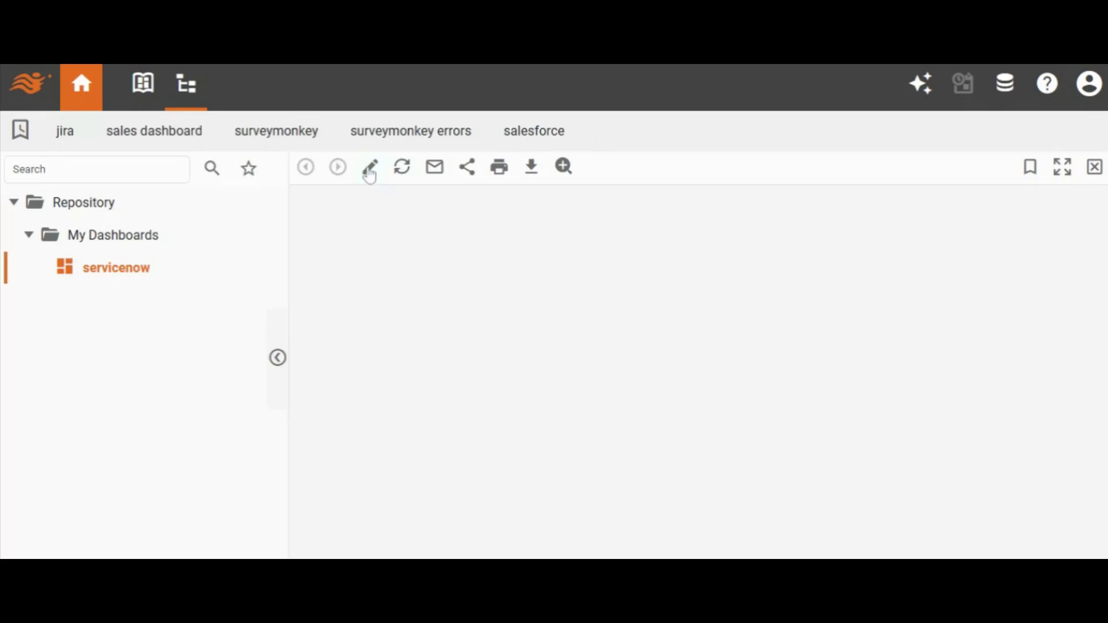
- Open the servicenow dashboard for editing, add a chart at its upper-left corner, and resize it to about 360 by 220
left_click(370, 172)
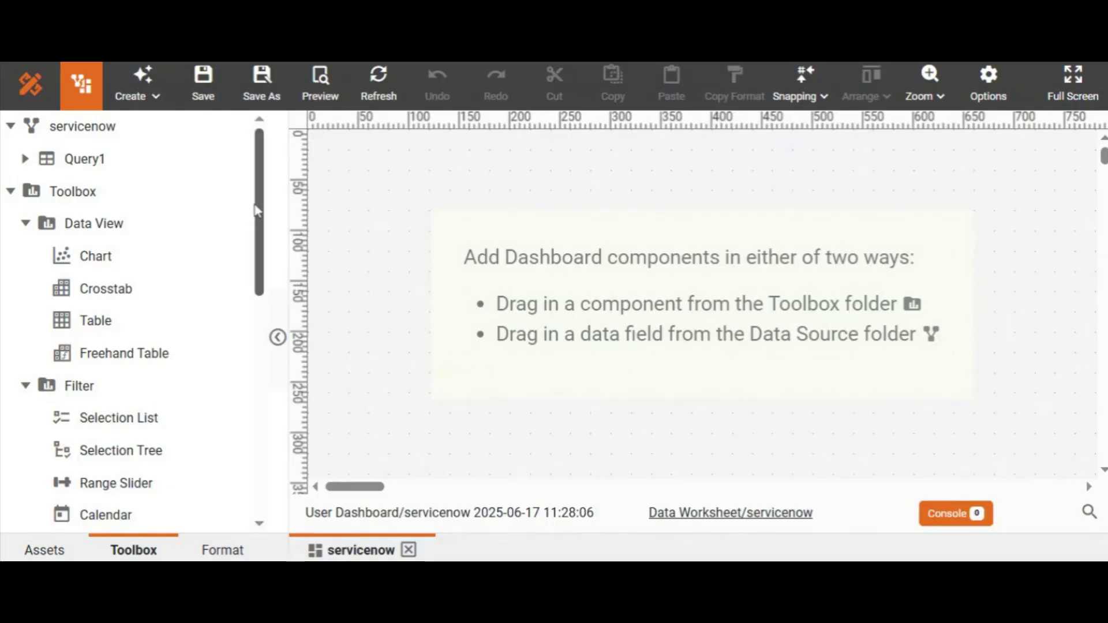
left_click_drag(88, 256, 505, 258)
left_click(645, 275)
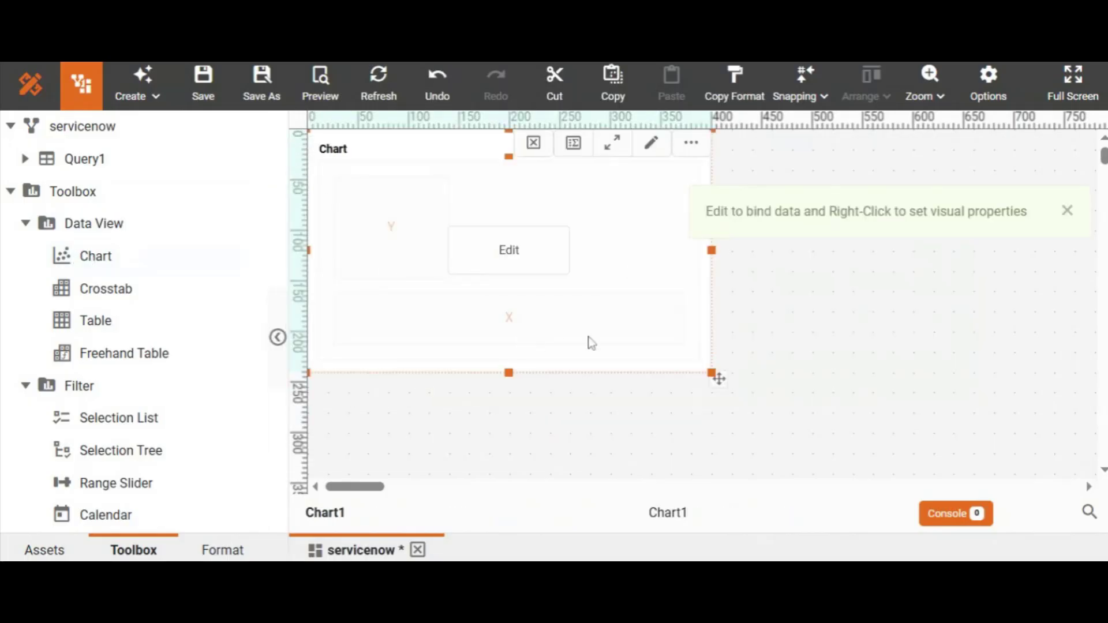
left_click_drag(718, 378, 668, 352)
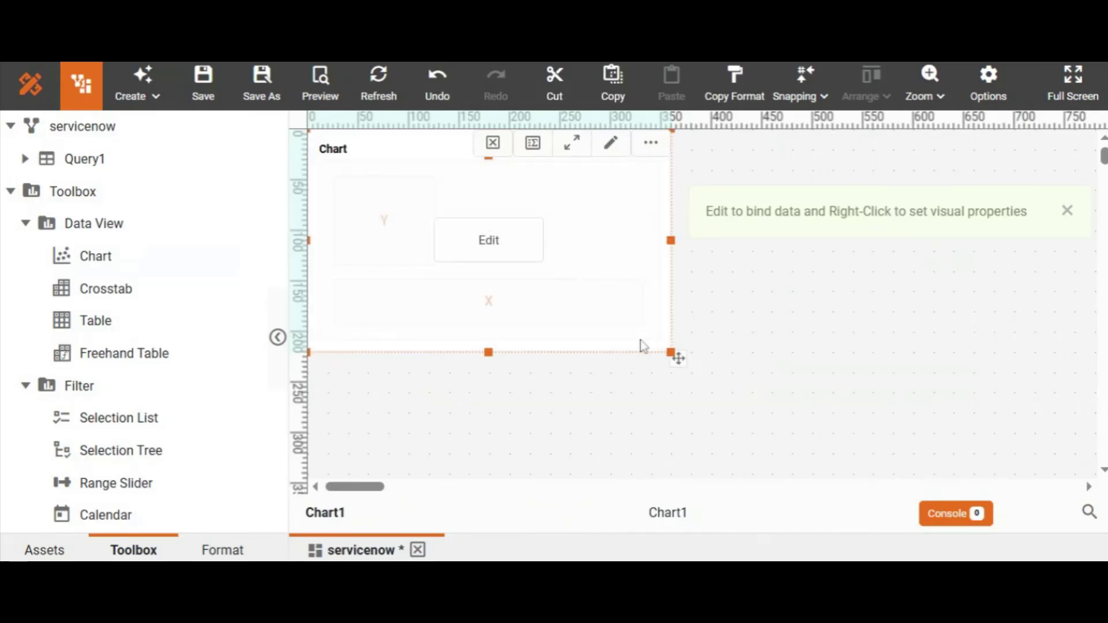
- Open the new chart in the full editor and set its chart type to Map
left_click(500, 253)
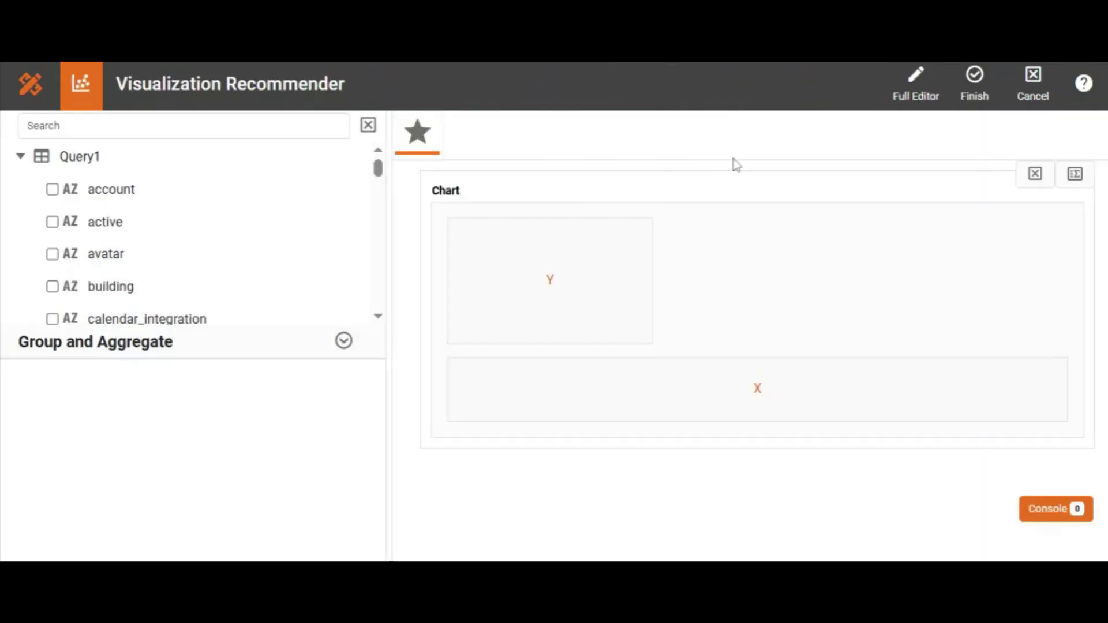
left_click(915, 86)
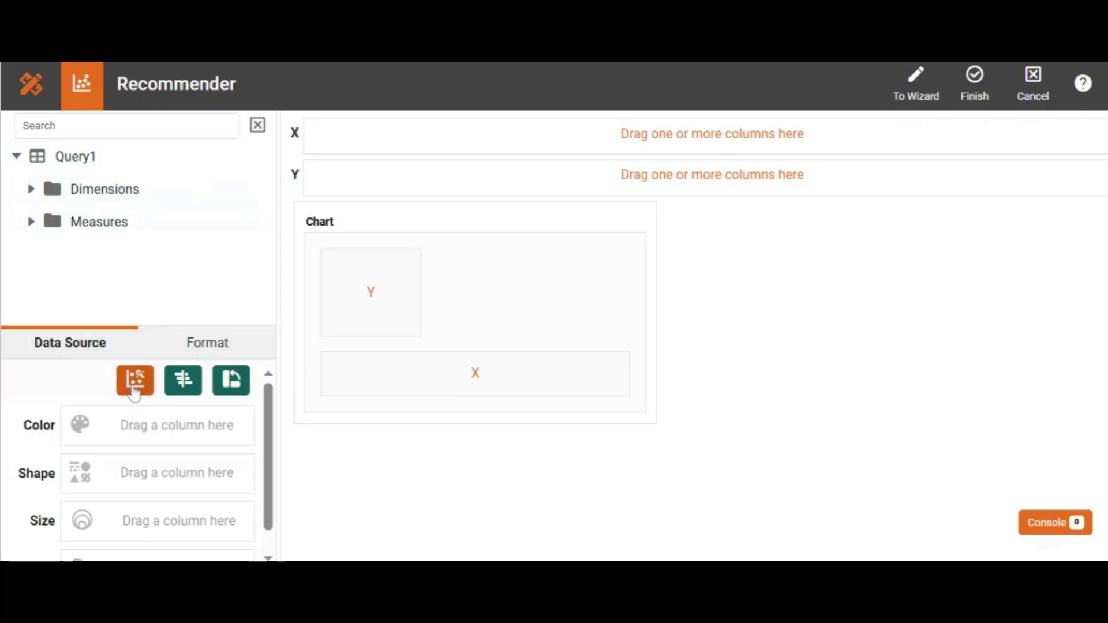
left_click(134, 381)
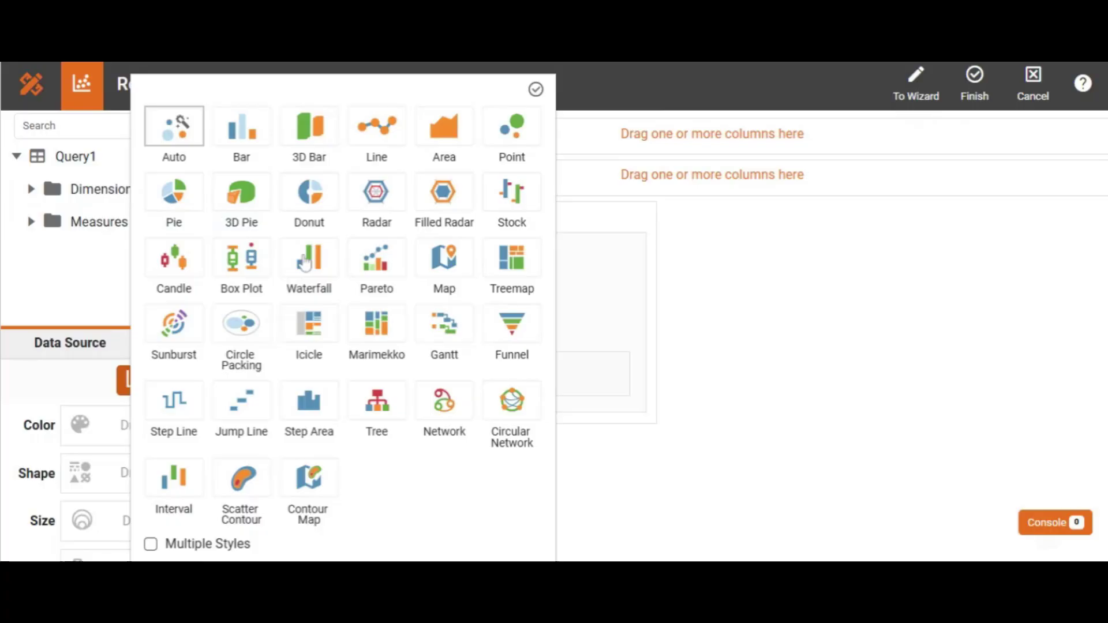
left_click(448, 272)
left_click(536, 89)
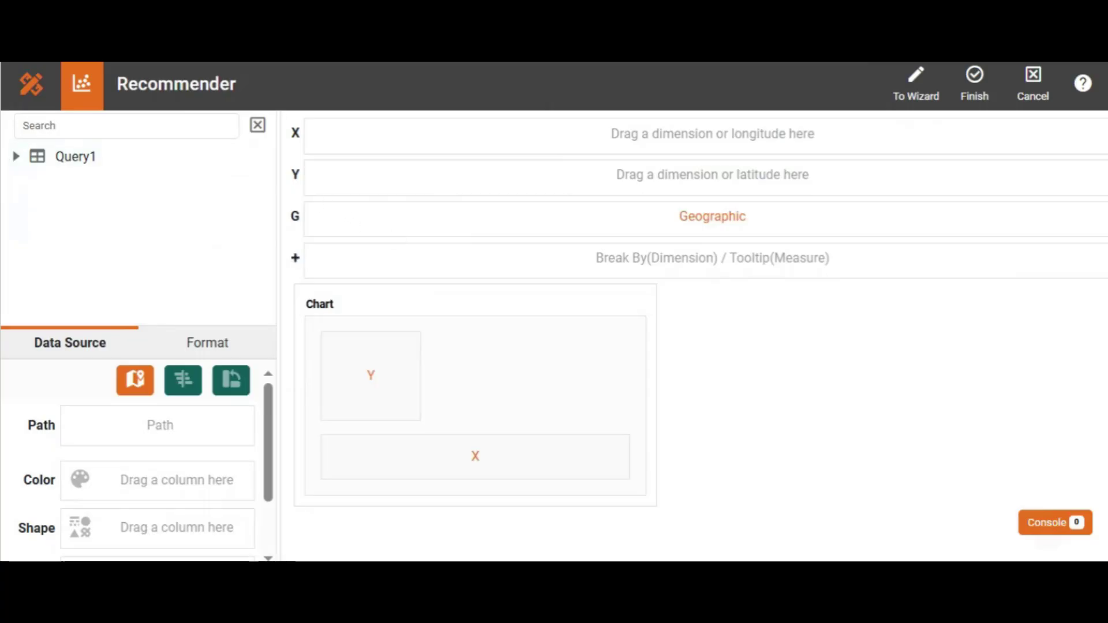
- Set the state column as geographic using the U.S. map, State layer and Built-in mapping, and bind it to the chart's Geographic field
type("st")
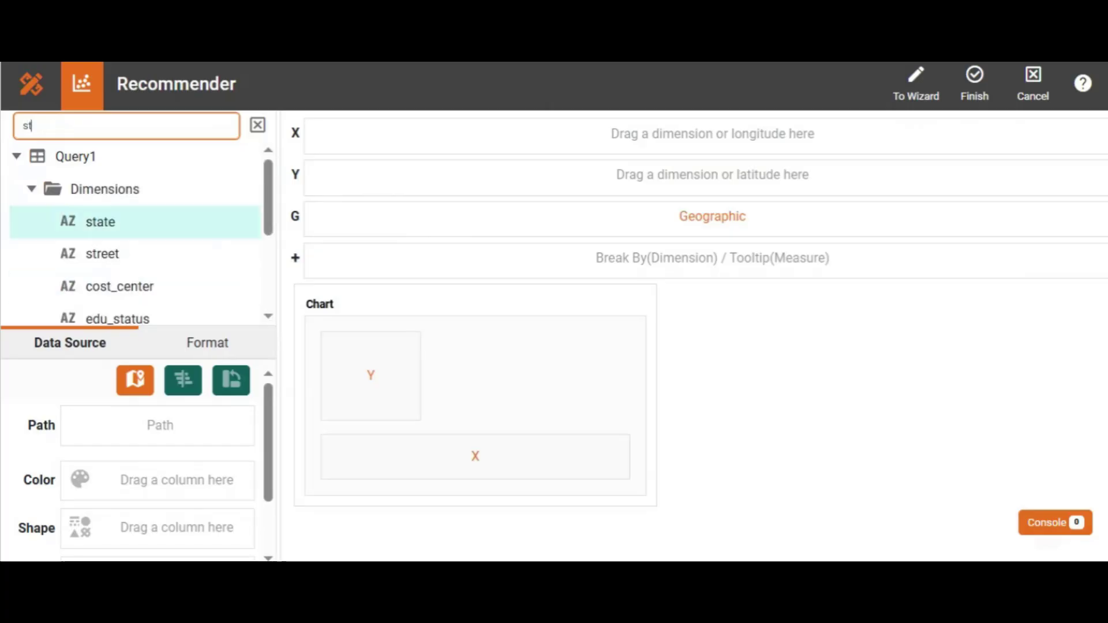
type("ate")
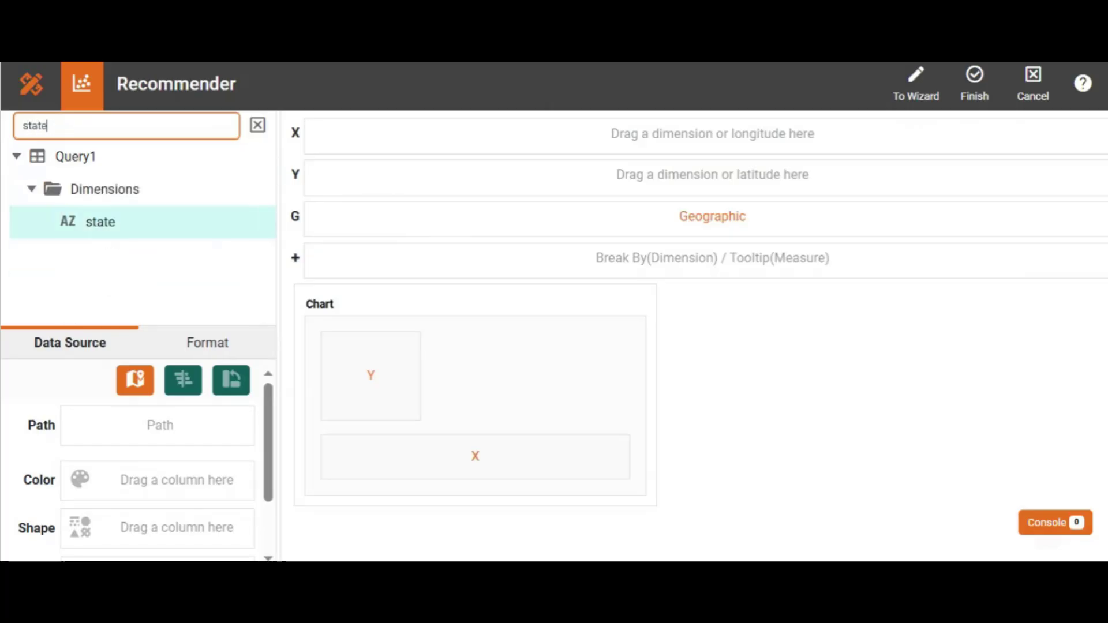
left_click(261, 224)
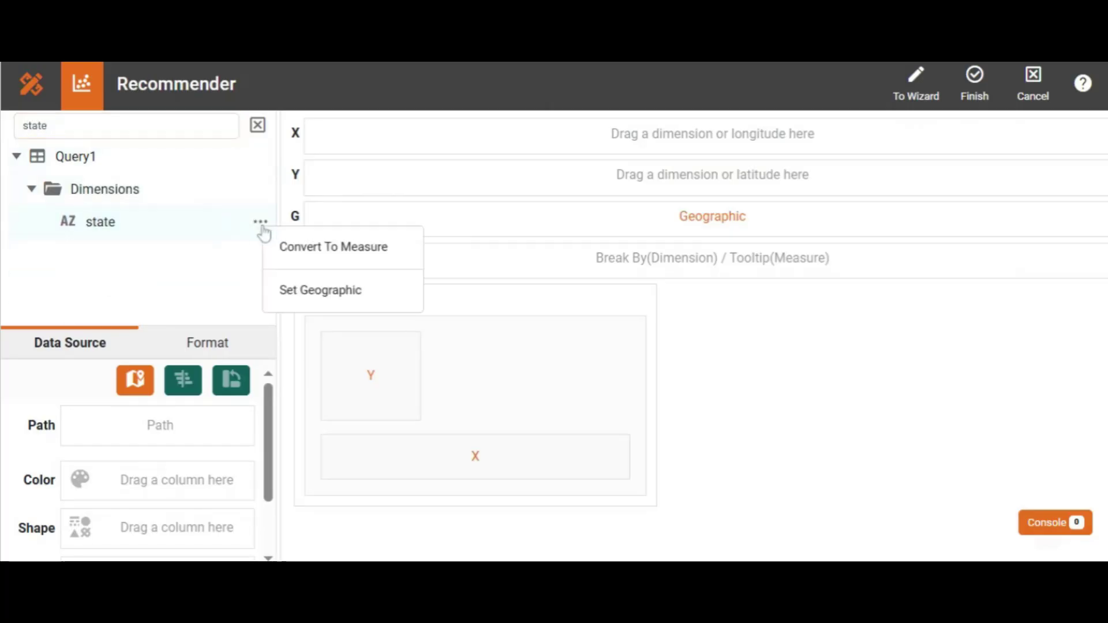
left_click(309, 298)
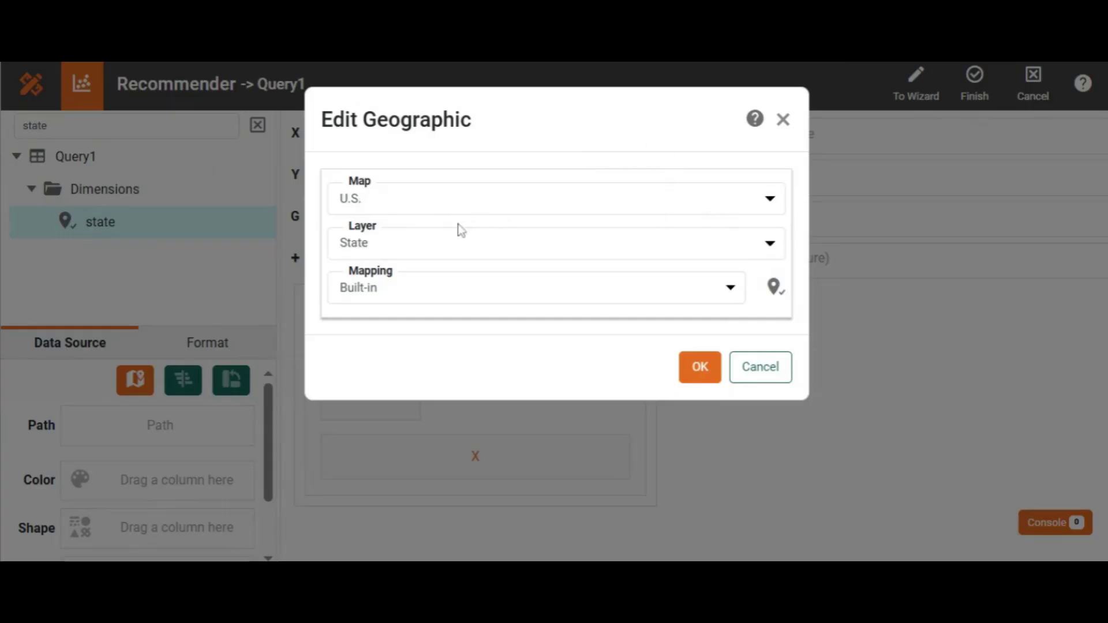
left_click(700, 367)
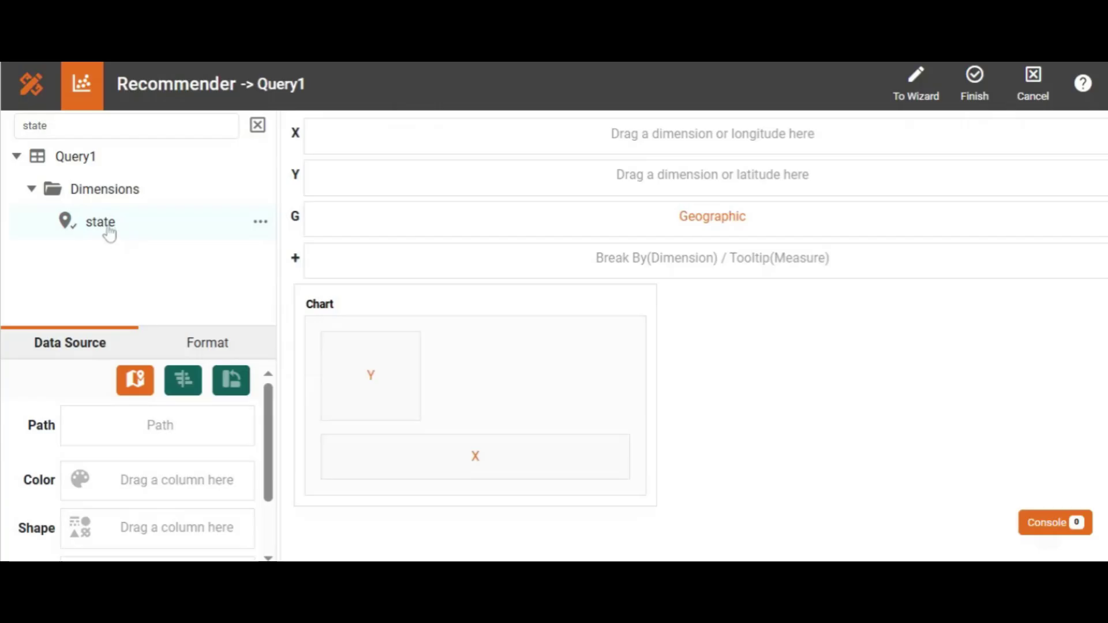
left_click_drag(118, 233, 407, 214)
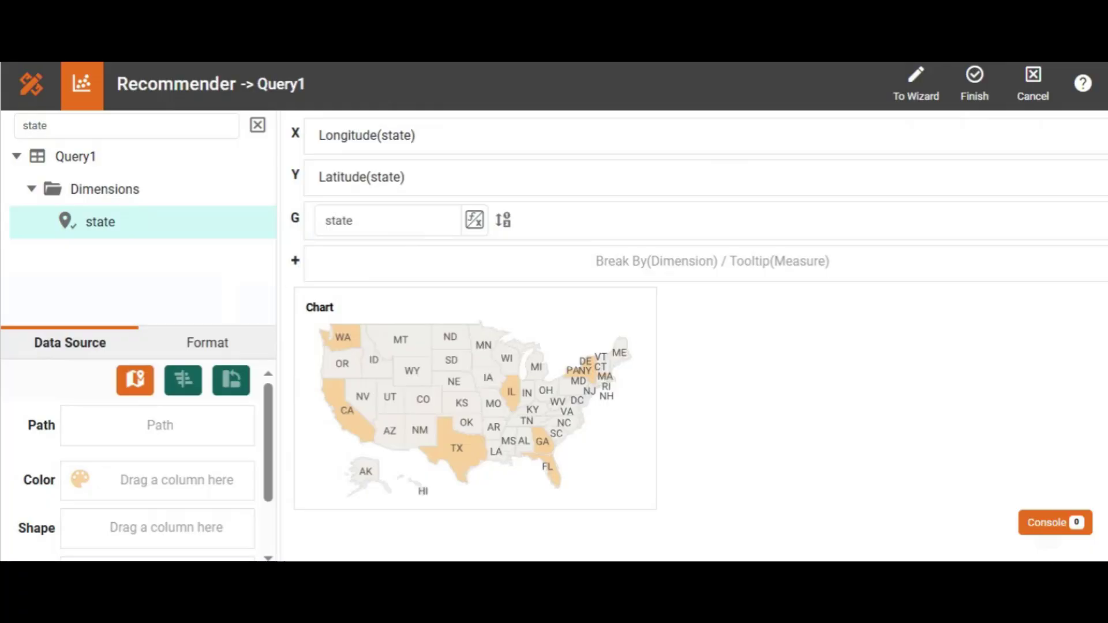
- Convert sys_id to a measure, color the map by its count, and finish editing the chart
left_click(257, 126)
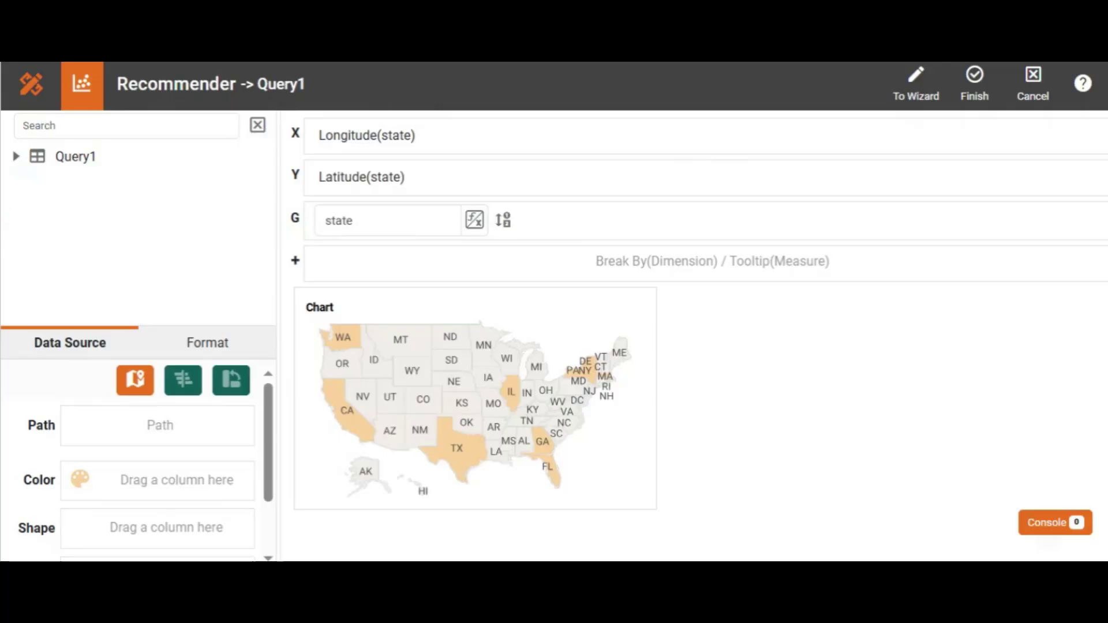
left_click(126, 125)
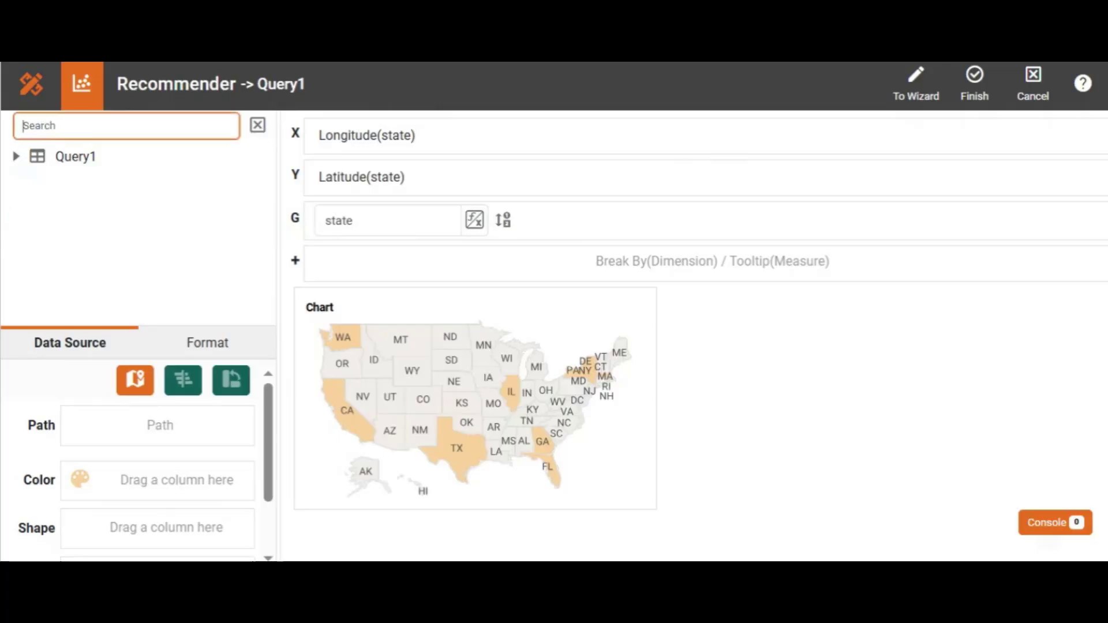
type("id")
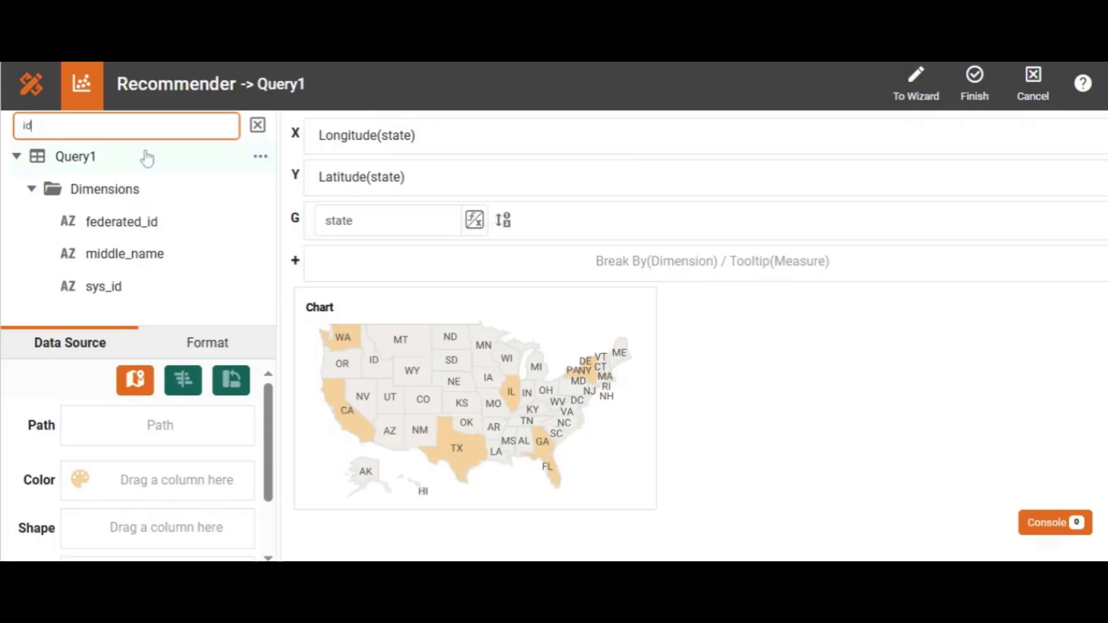
left_click(259, 287)
left_click(299, 308)
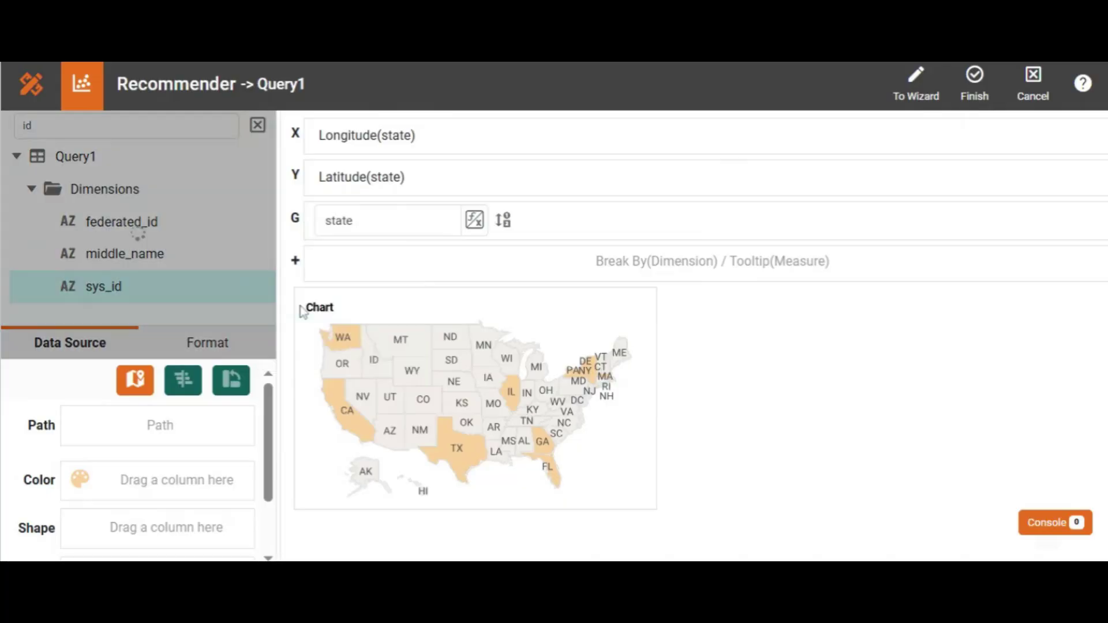
left_click_drag(271, 240, 272, 285)
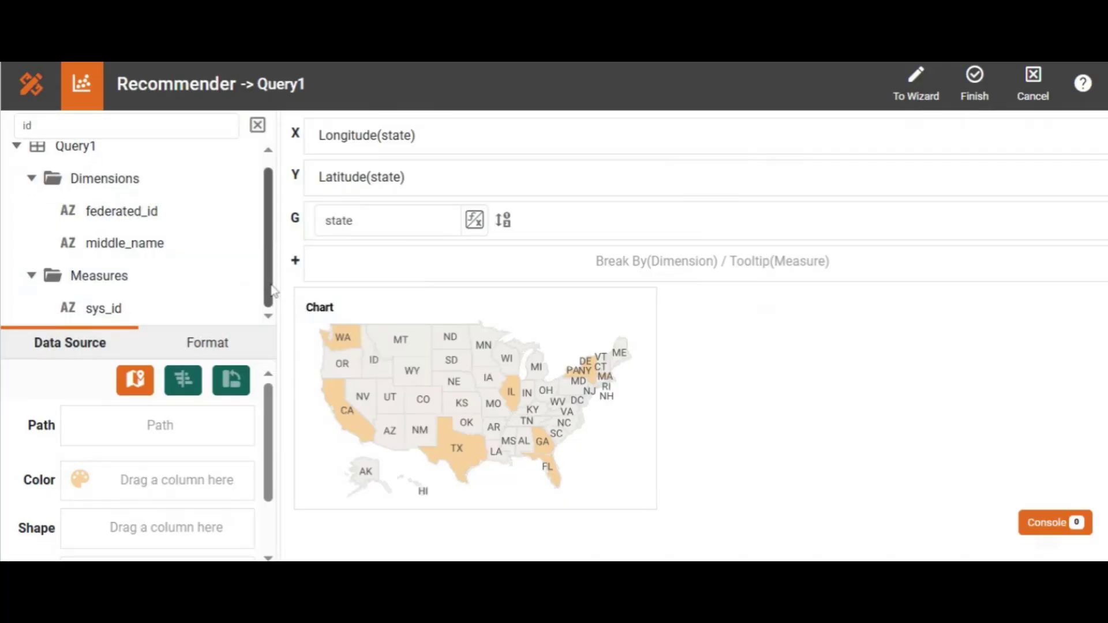
left_click_drag(120, 312, 141, 480)
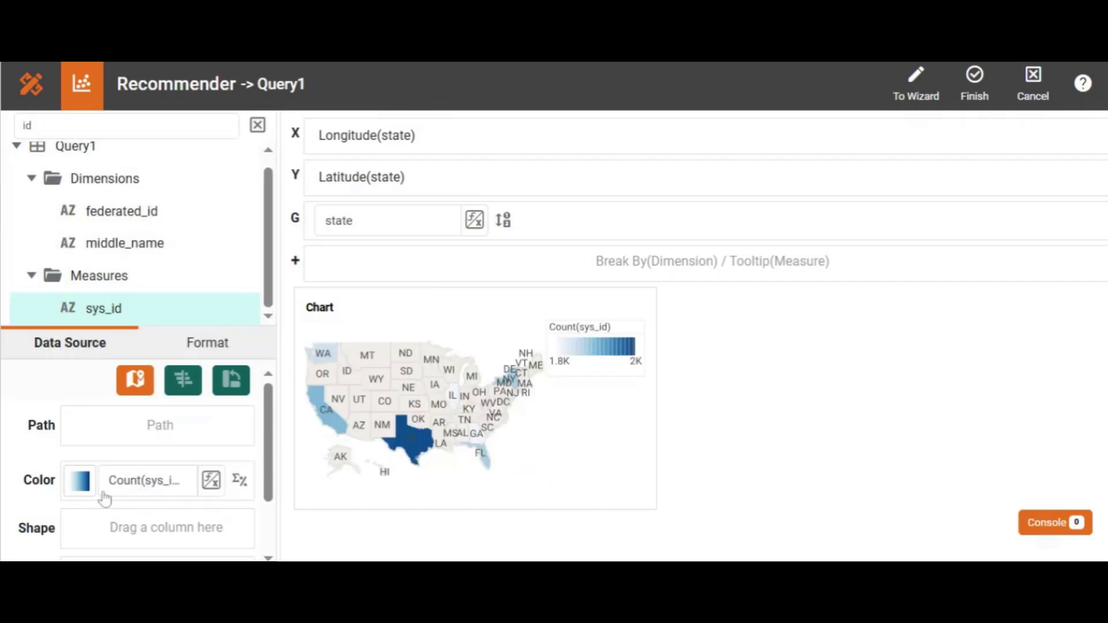
mouse_move(437, 370)
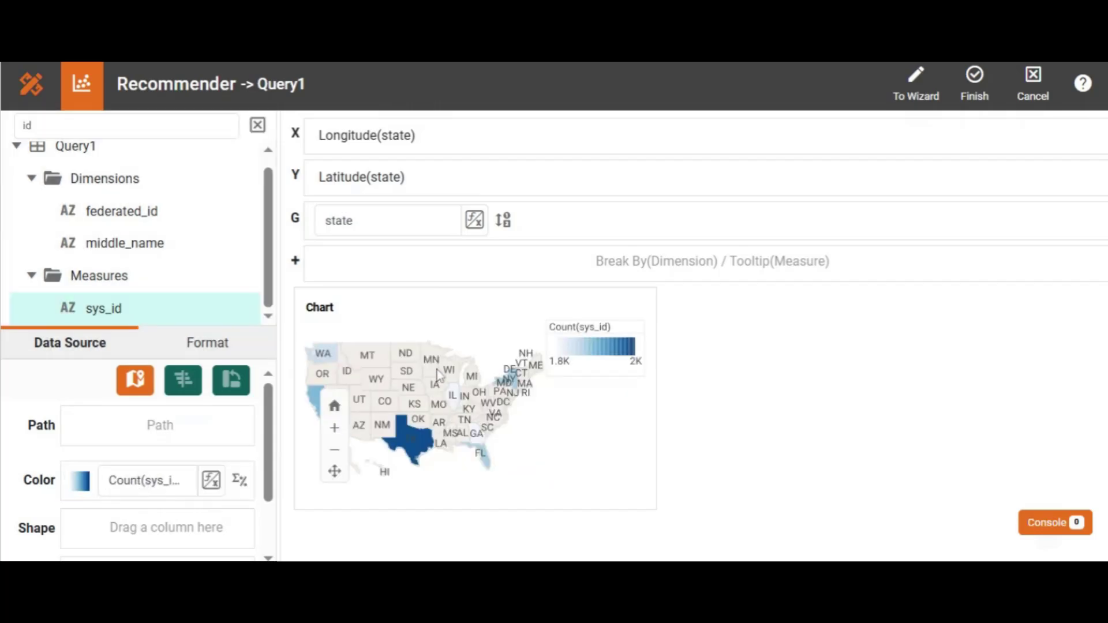
left_click(975, 82)
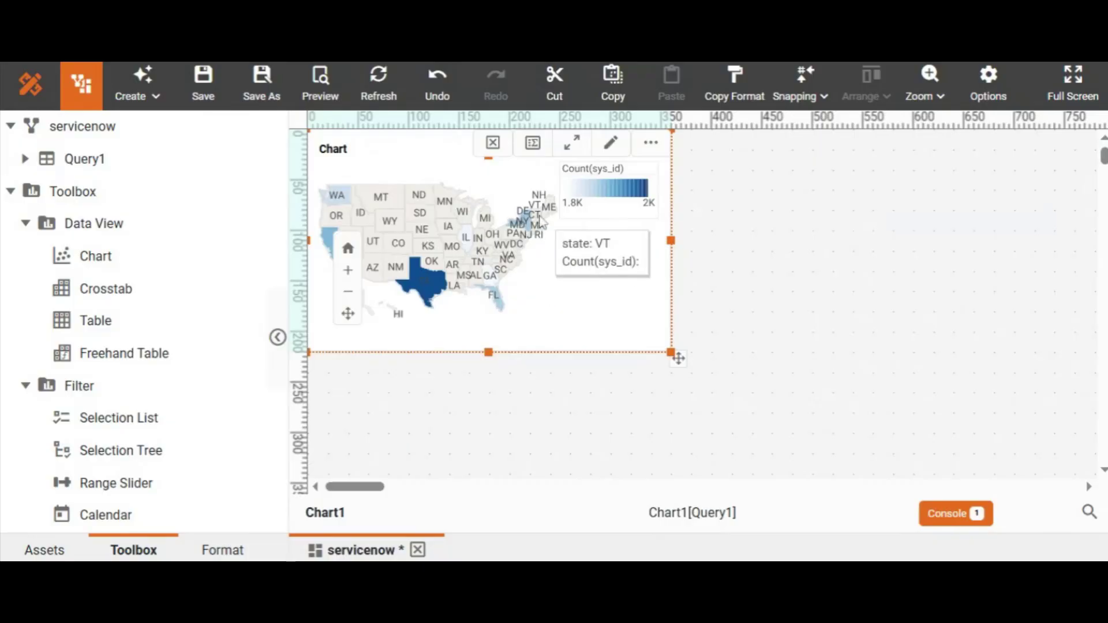
- Add a second chart beside the map chart and resize it to match the map chart's size
mouse_move(431, 295)
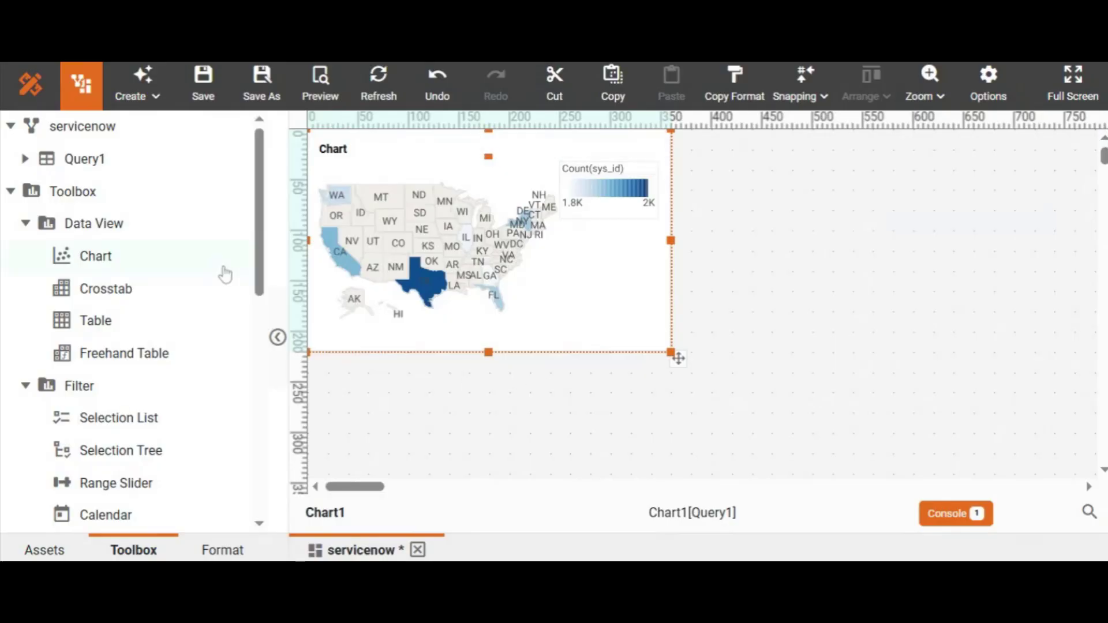
left_click_drag(100, 267, 125, 233)
double_click(111, 254)
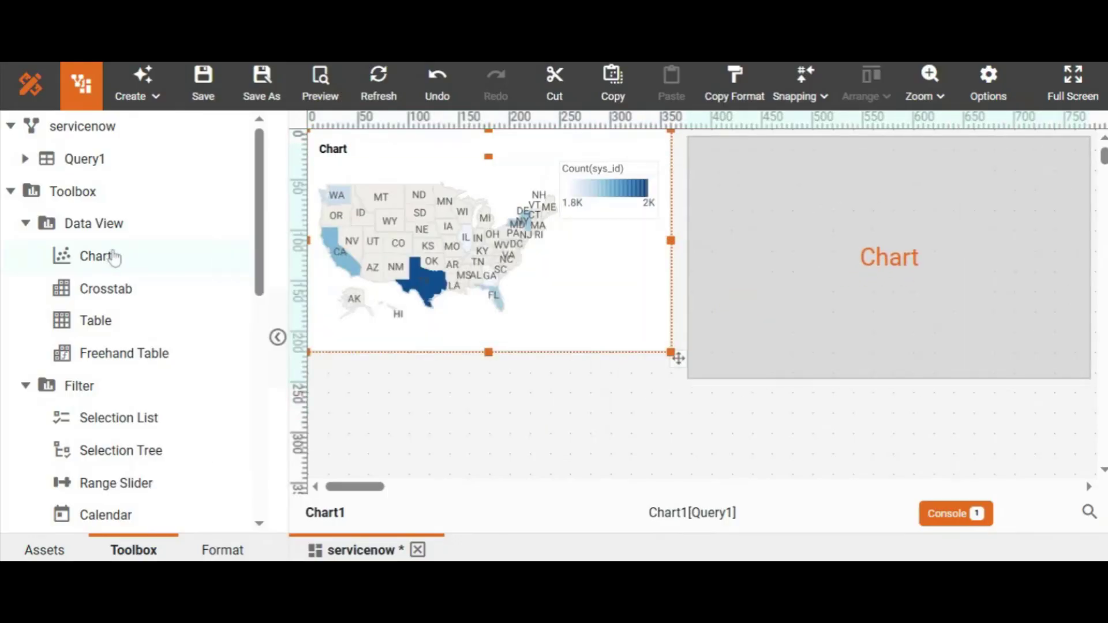
left_click(1019, 344)
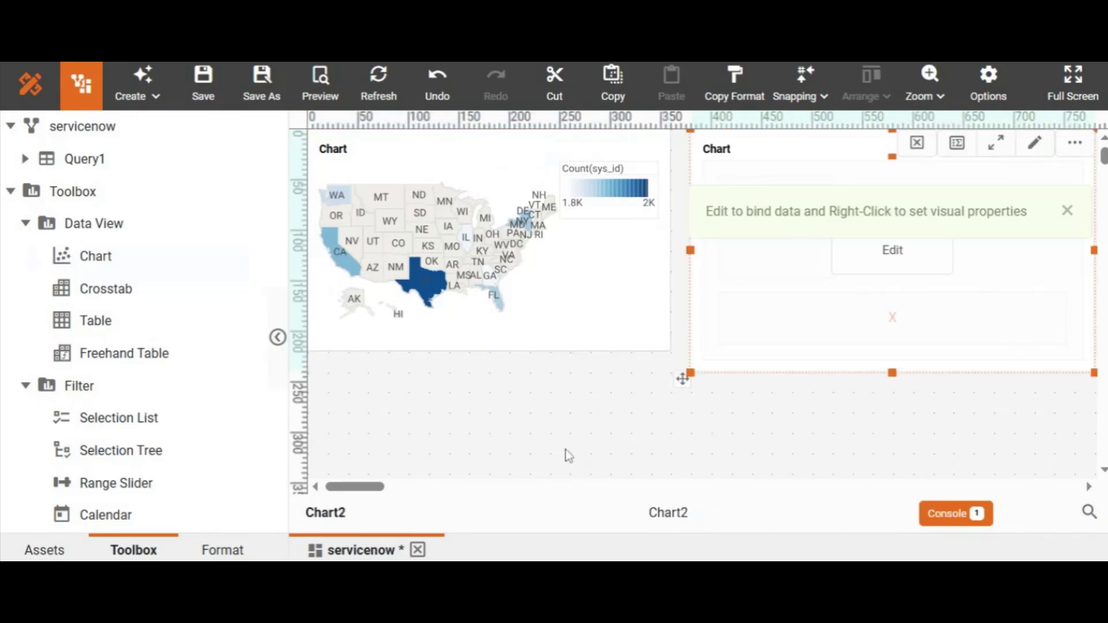
left_click_drag(1094, 373, 1058, 348)
left_click(1066, 211)
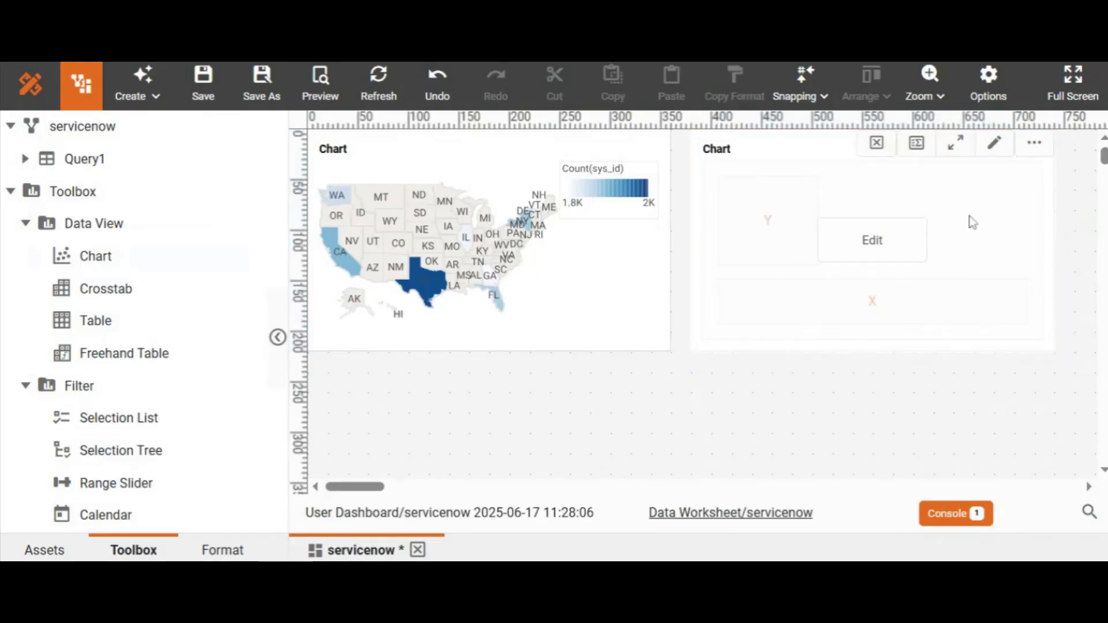
- Open the second chart in the full editor, convert sys_id to a measure, and bind its count to the Y axis
left_click(903, 255)
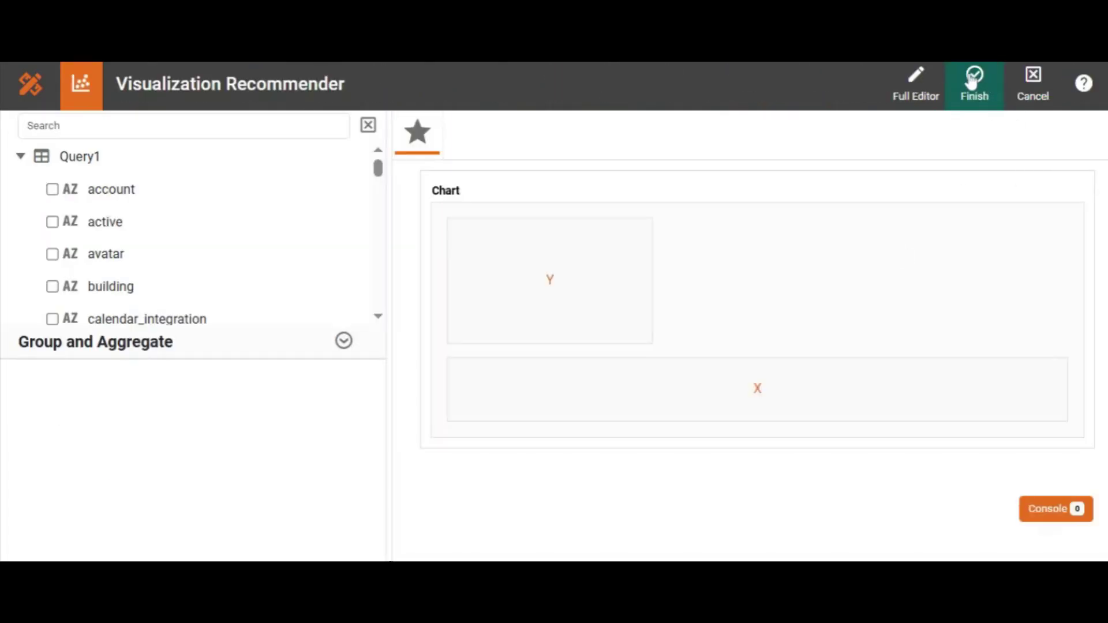
left_click(929, 81)
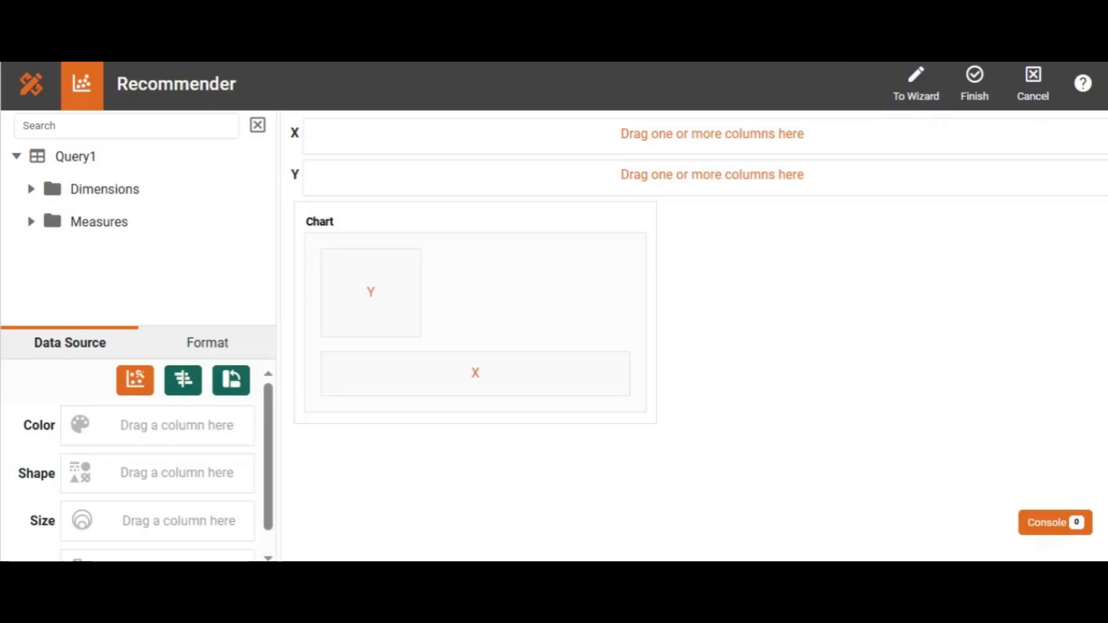
type("id")
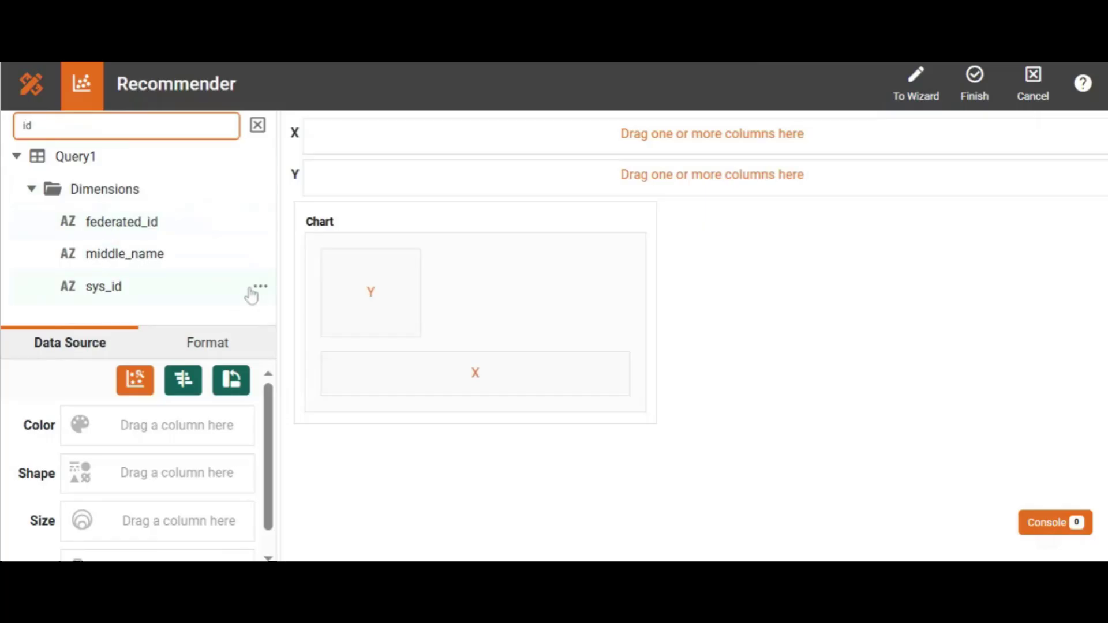
left_click(260, 288)
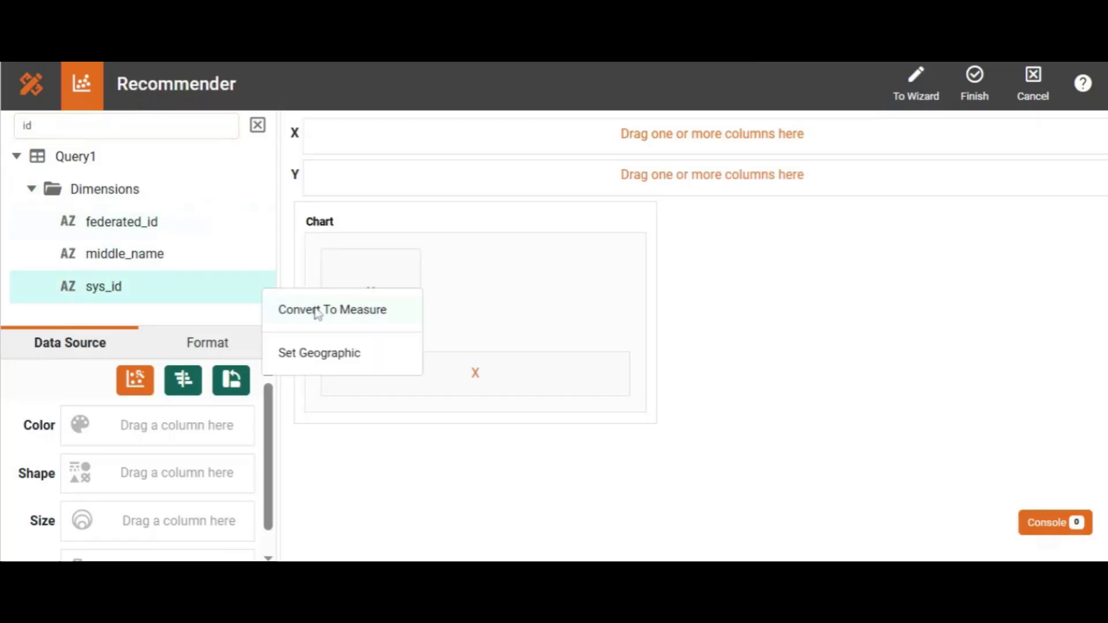
left_click(317, 311)
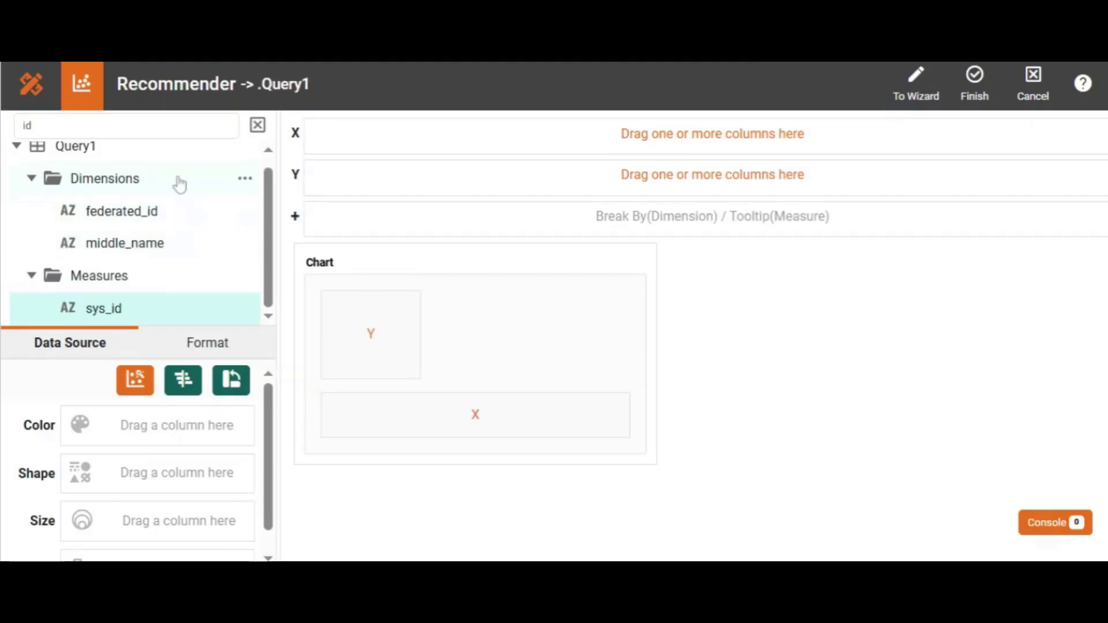
left_click_drag(116, 307, 333, 178)
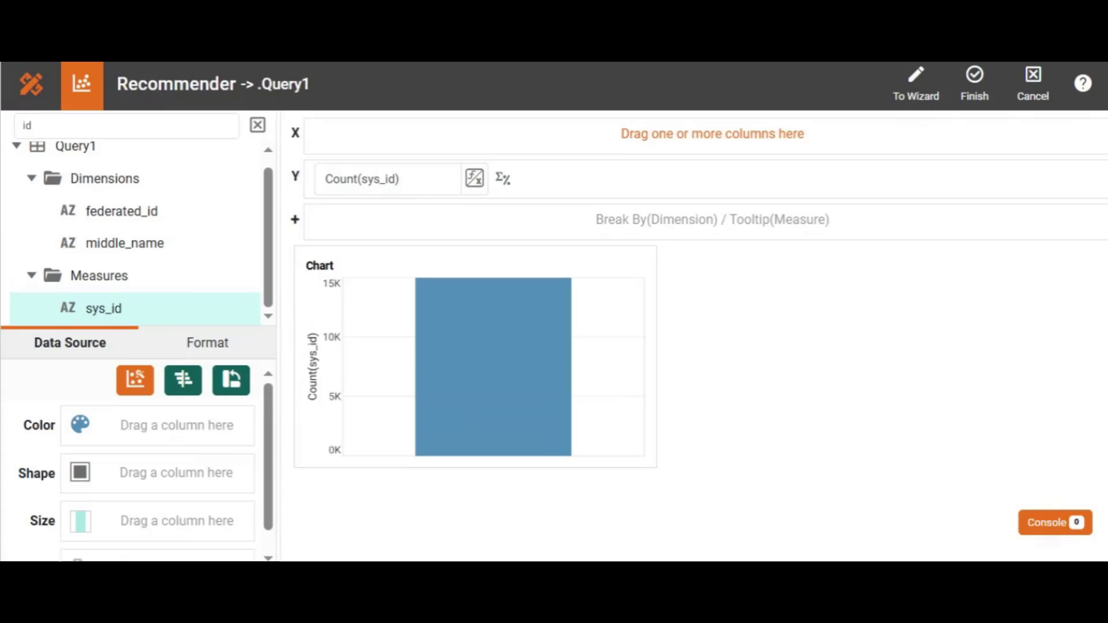
- Find the source dimension in Query1 and bind it to the chart's X axis
scroll(259, 151, "up", 1)
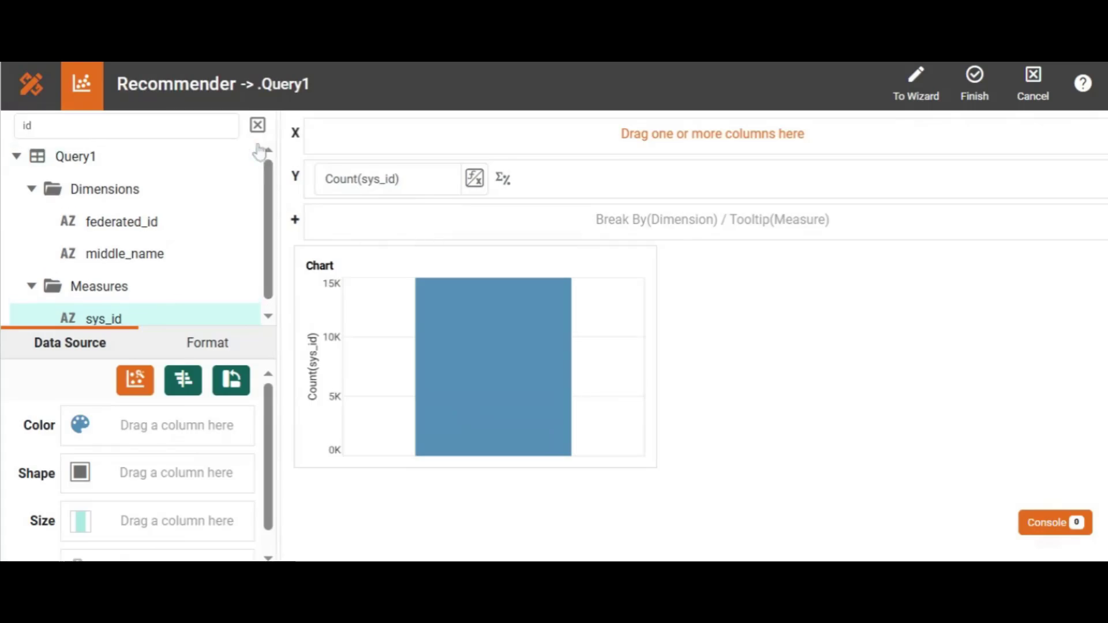
left_click(33, 126)
key("BackSpace")
key("BackSpace")
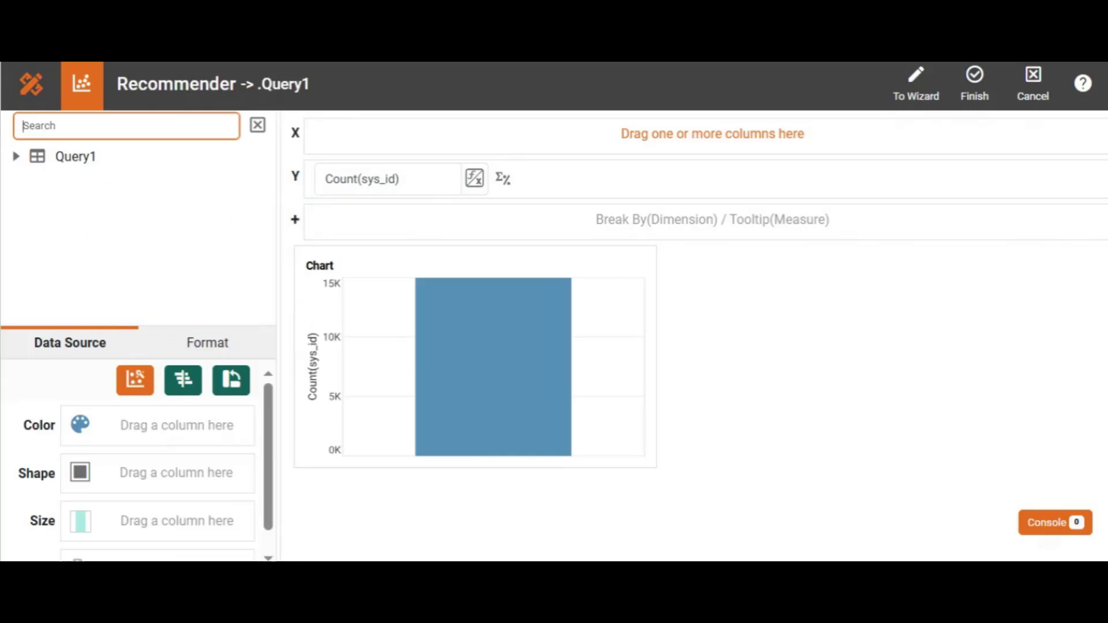
type("cout")
key("BackSpace")
key("BackSpace")
key("BackSpace")
key("BackSpace")
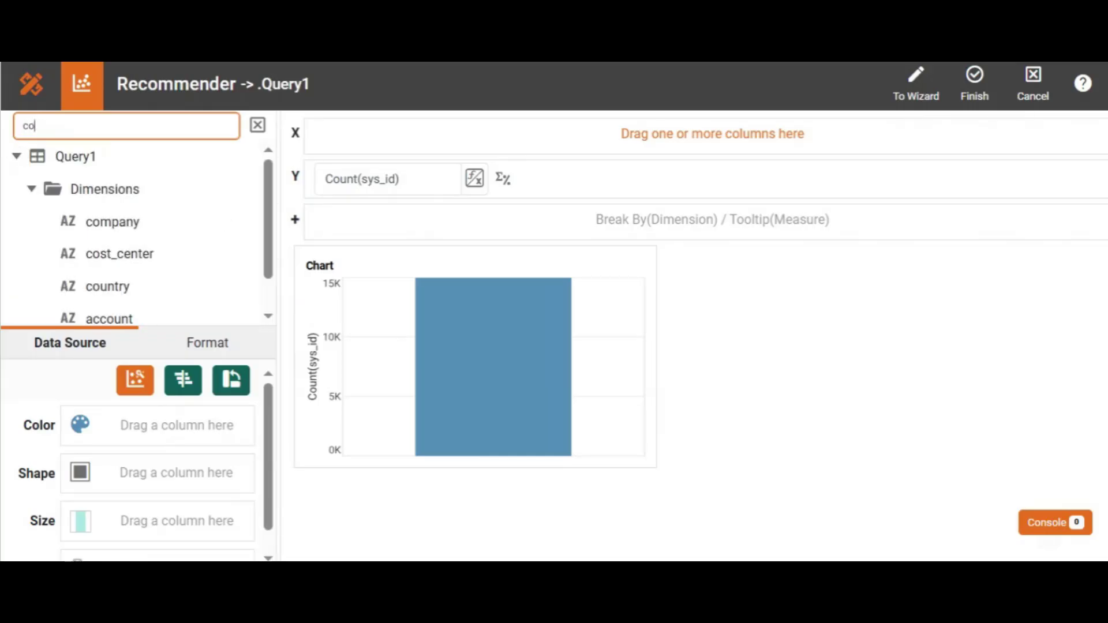
type("sourc")
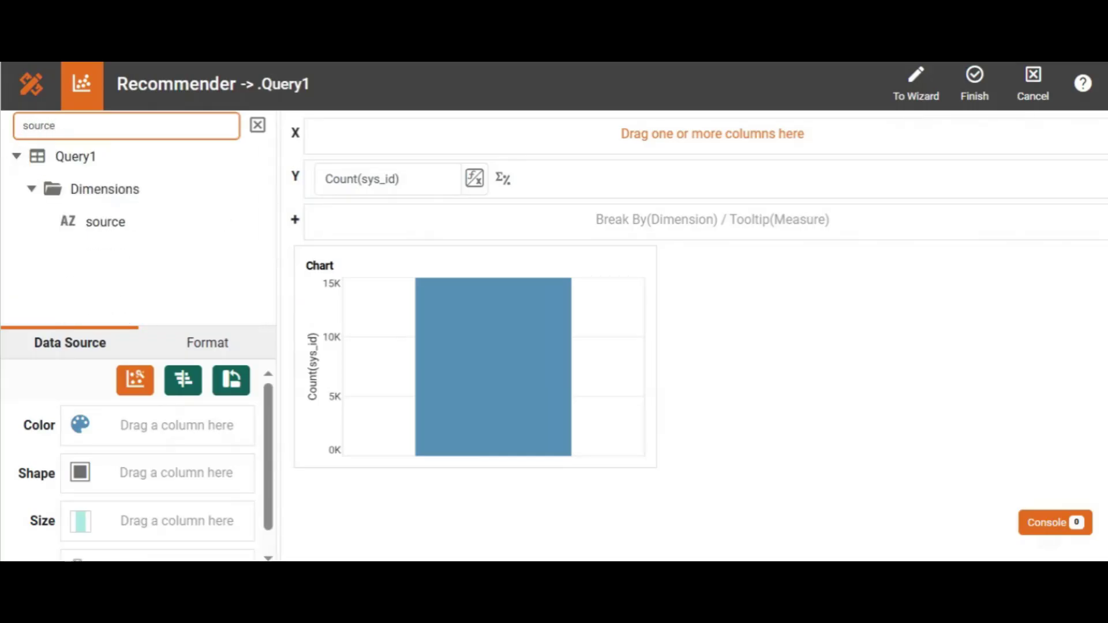
type("e")
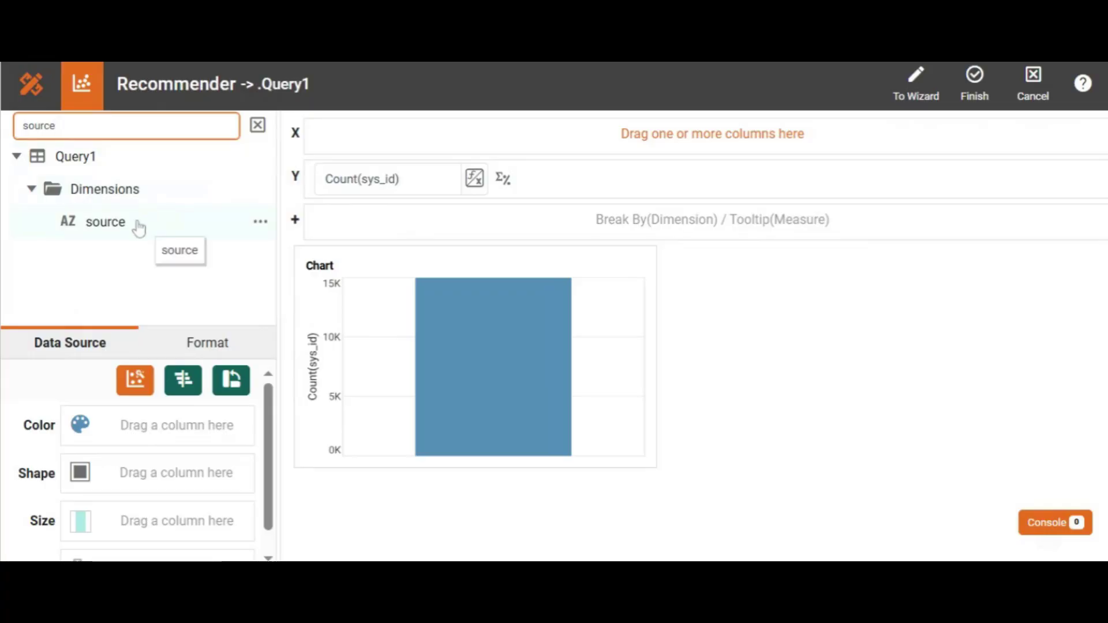
left_click_drag(139, 228, 335, 140)
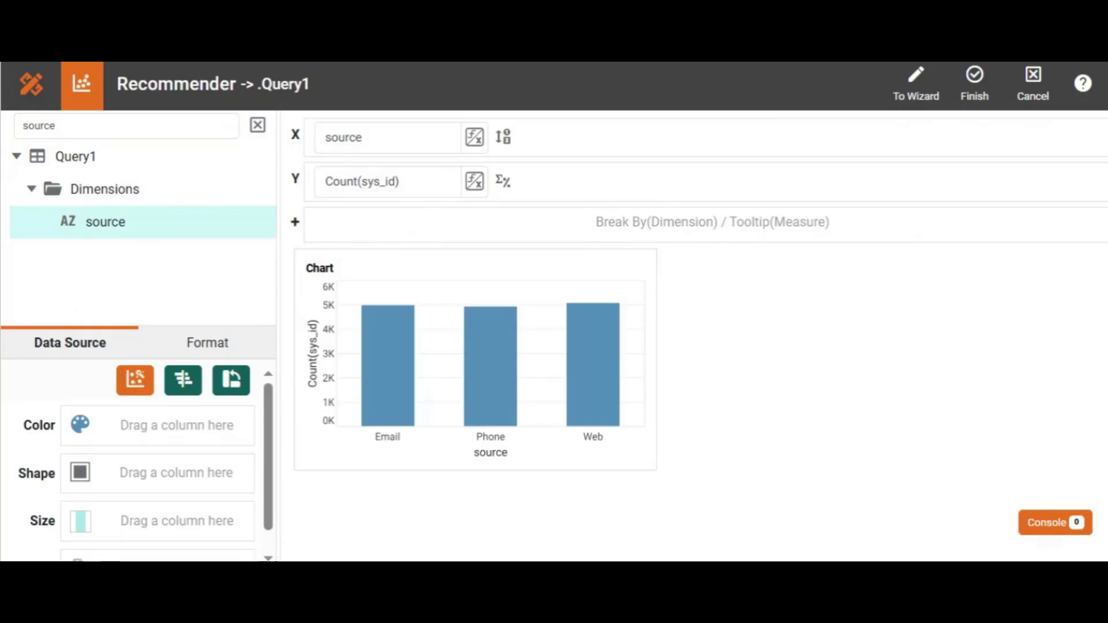
- Find the gender dimension, color the bars by it, and finish editing the chart
left_click(57, 125)
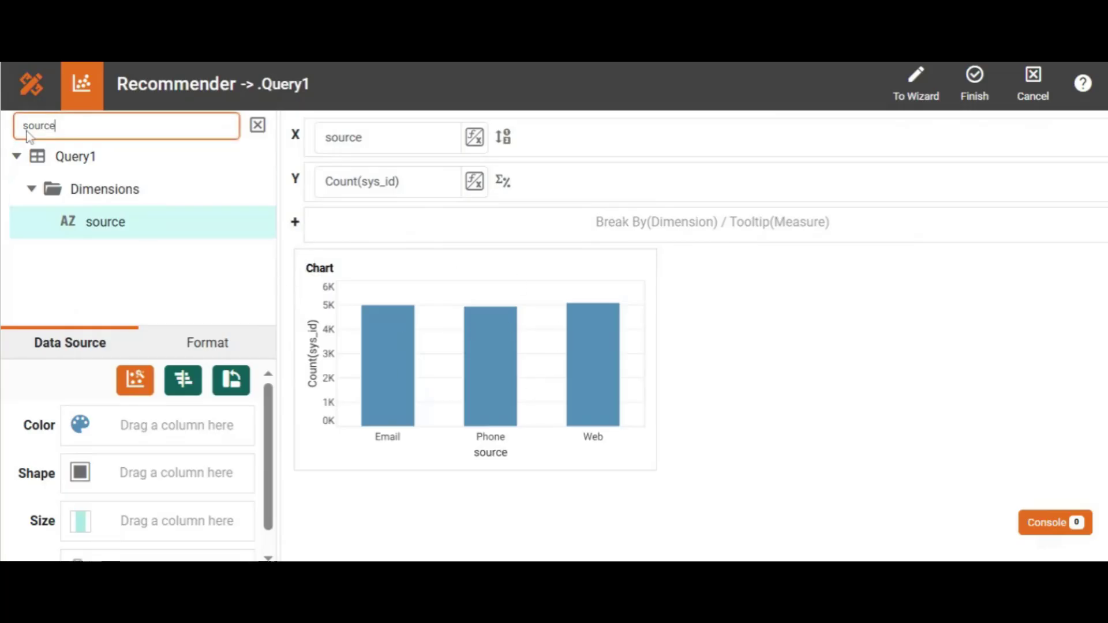
key("BackSpace")
key("BackSpace")
key("BackSpace")
key("BackSpace")
key("BackSpace")
key("BackSpace")
type("ge")
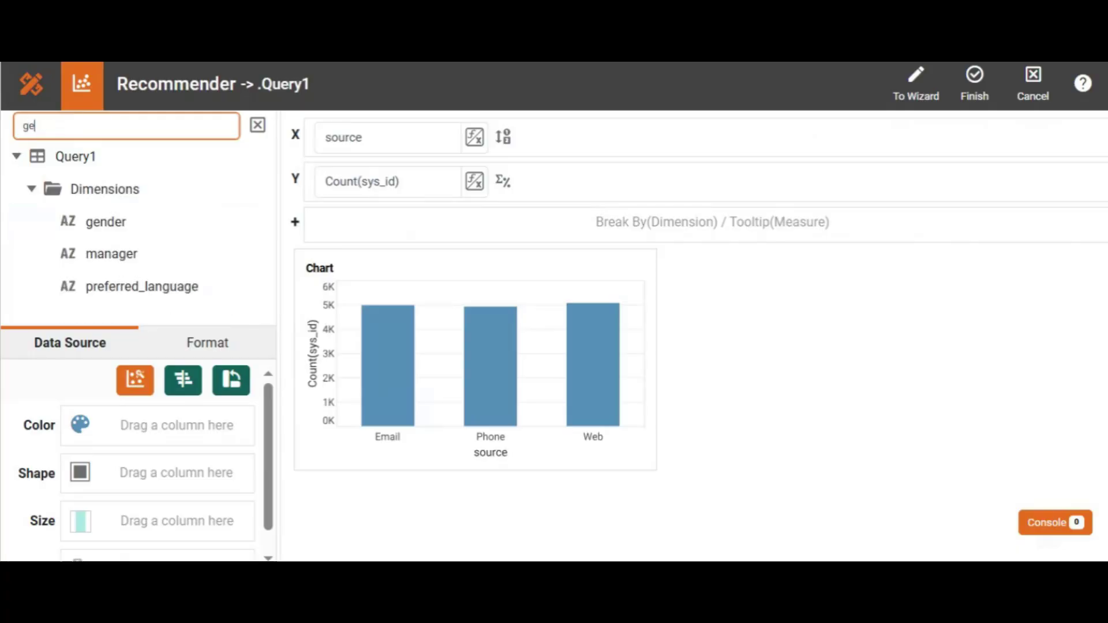
type("nder")
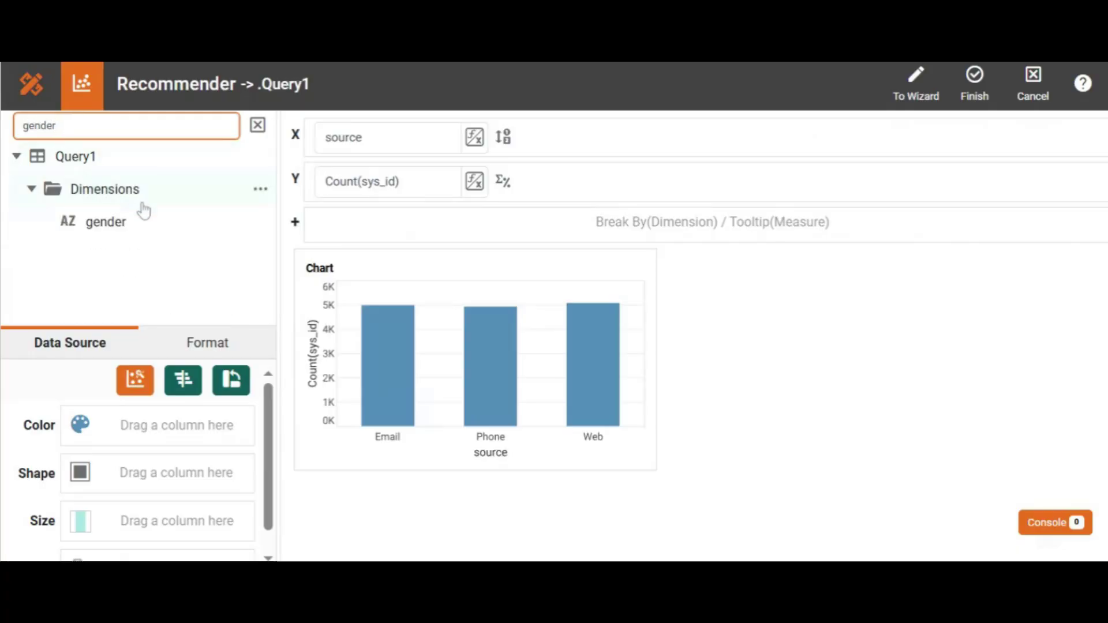
left_click_drag(150, 236, 142, 426)
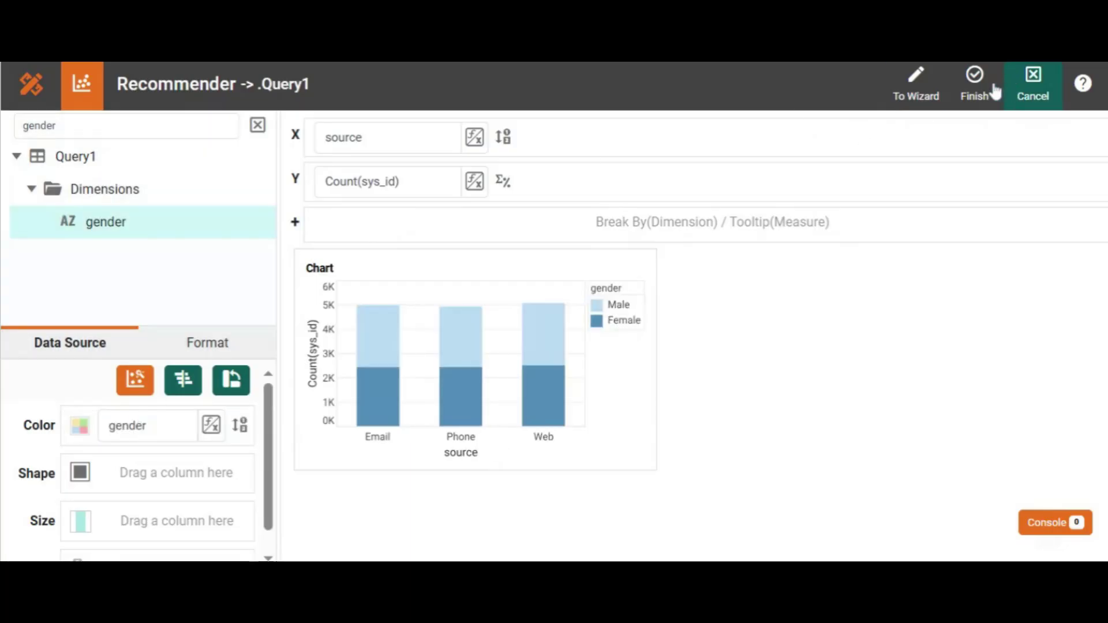
left_click(978, 93)
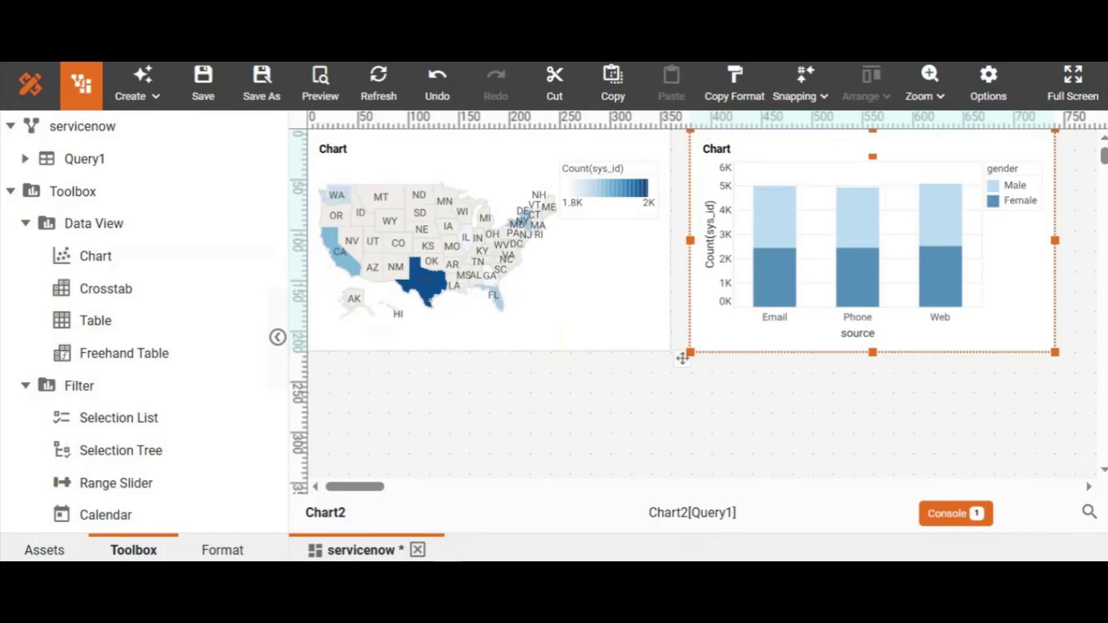
- Enable Chart2 as a flyover in the map chart's properties and apply the setting
left_click(606, 408)
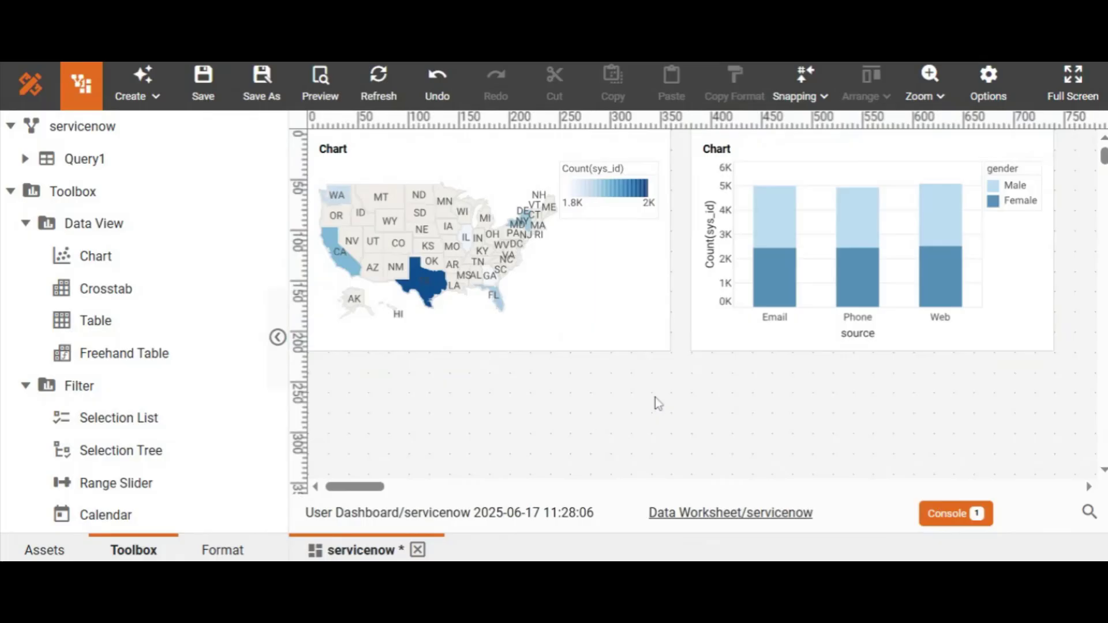
right_click(595, 259)
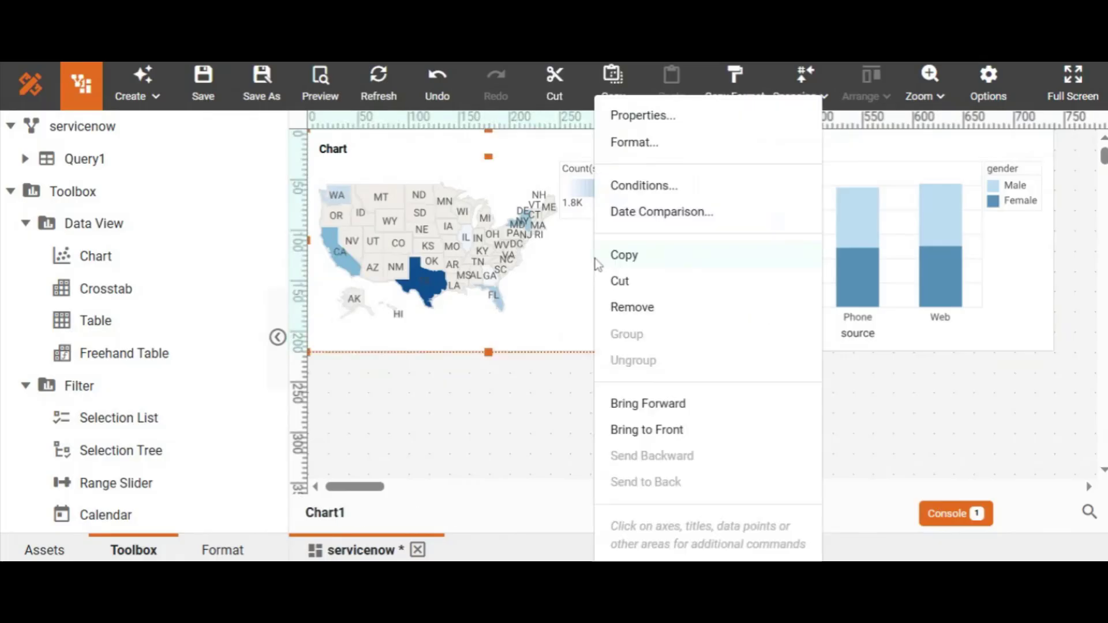
left_click(643, 118)
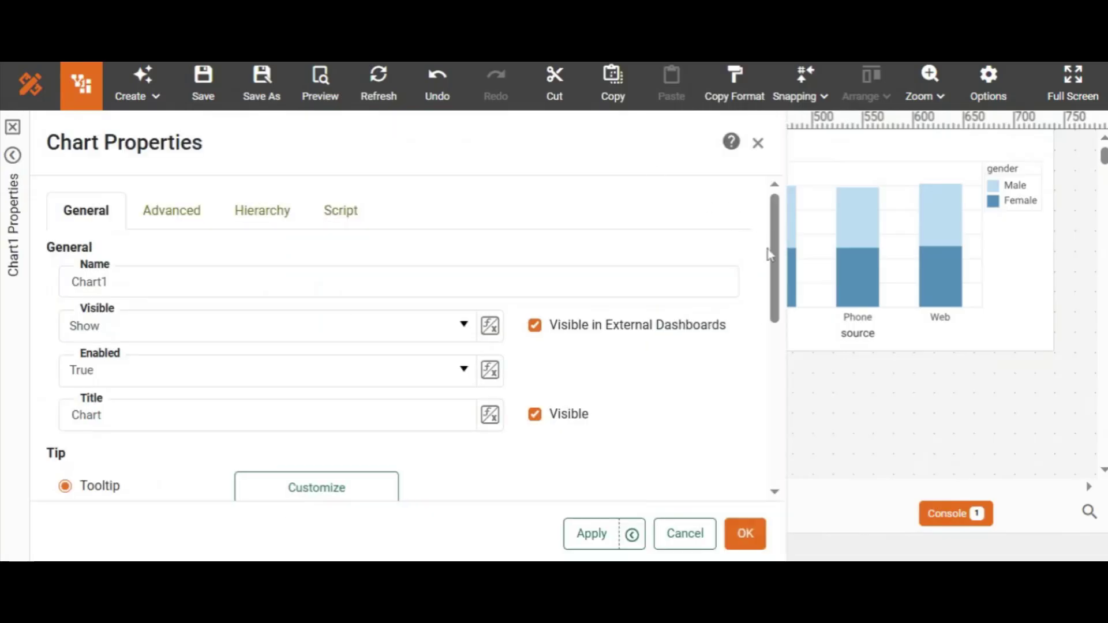
left_click_drag(768, 254, 755, 366)
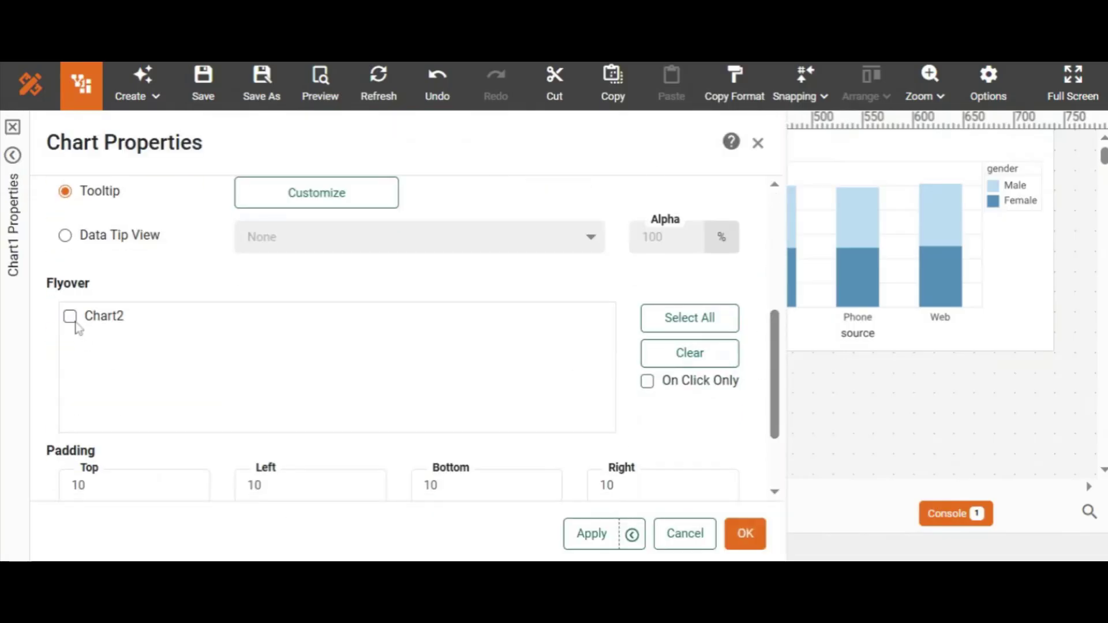
left_click(745, 534)
left_click(668, 417)
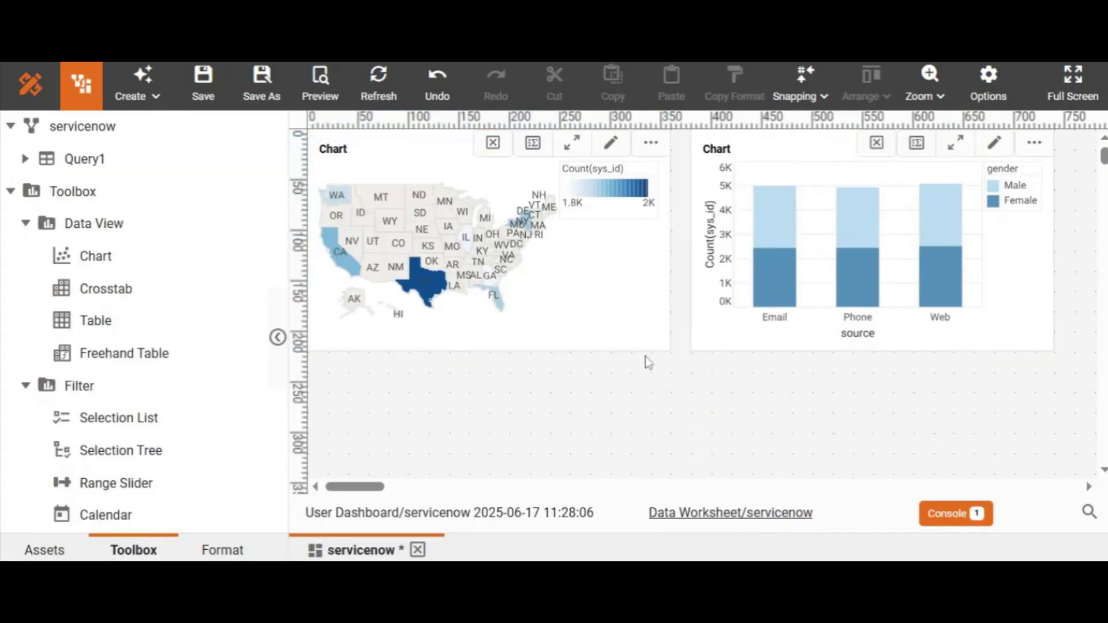
- Preview the dashboard and test the flyover by selecting Texas, California, Washington, Connecticut and New York on the map in turn
left_click(321, 90)
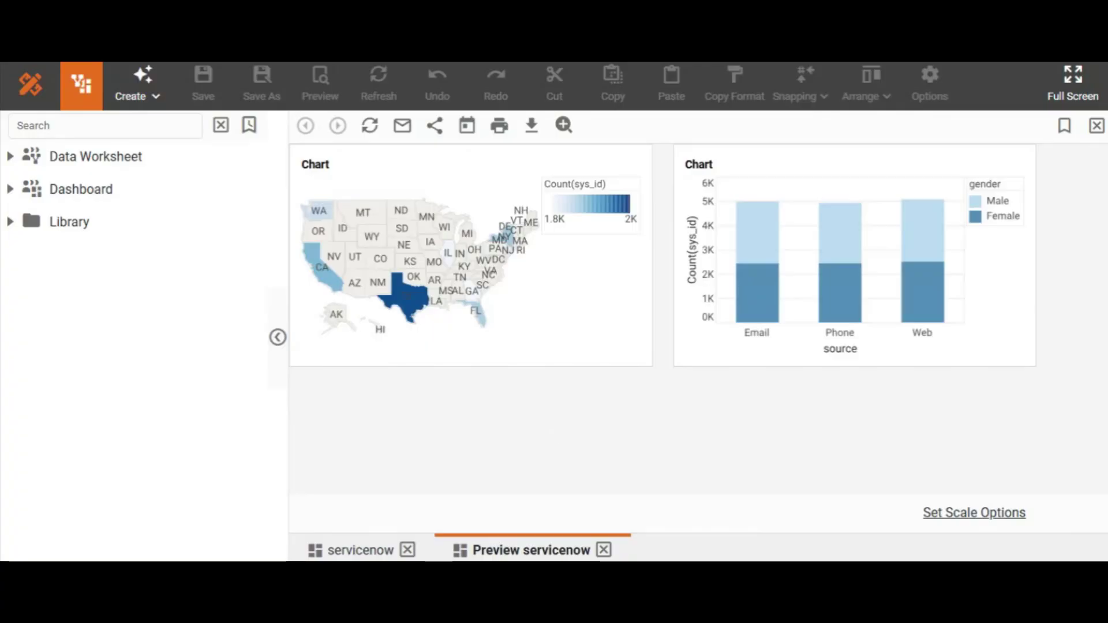
mouse_move(433, 348)
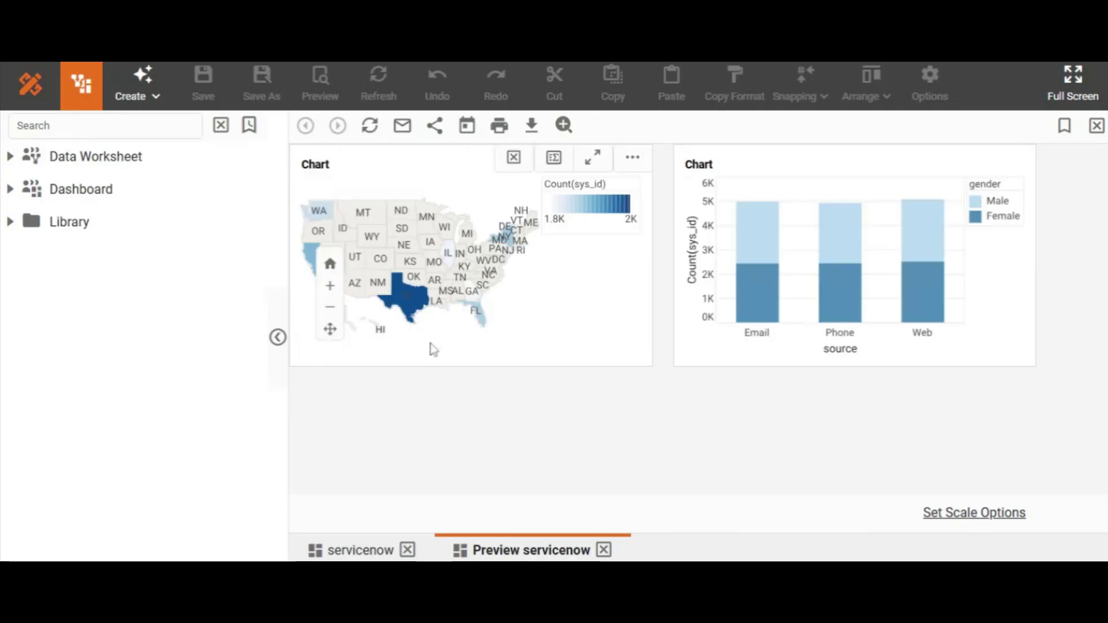
left_click(421, 302)
mouse_move(710, 254)
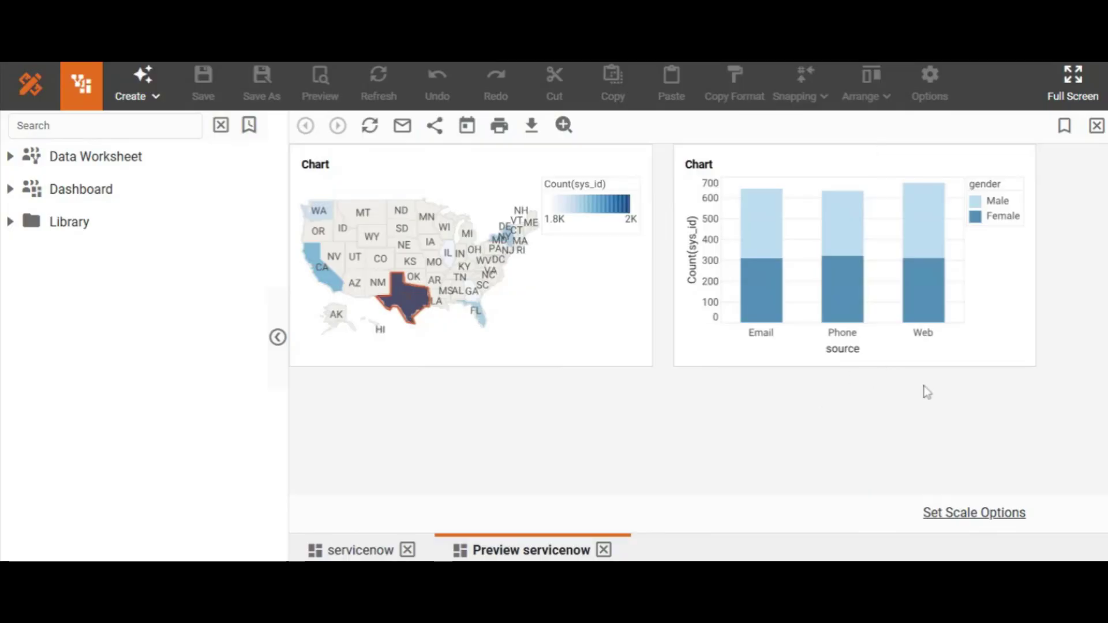
left_click(317, 253)
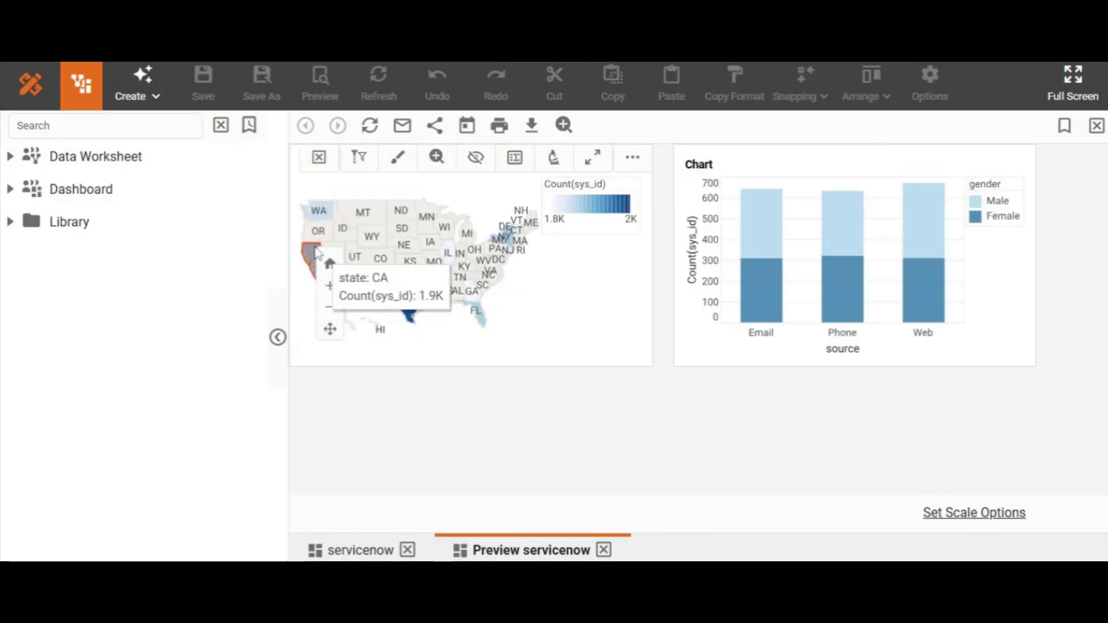
left_click(321, 216)
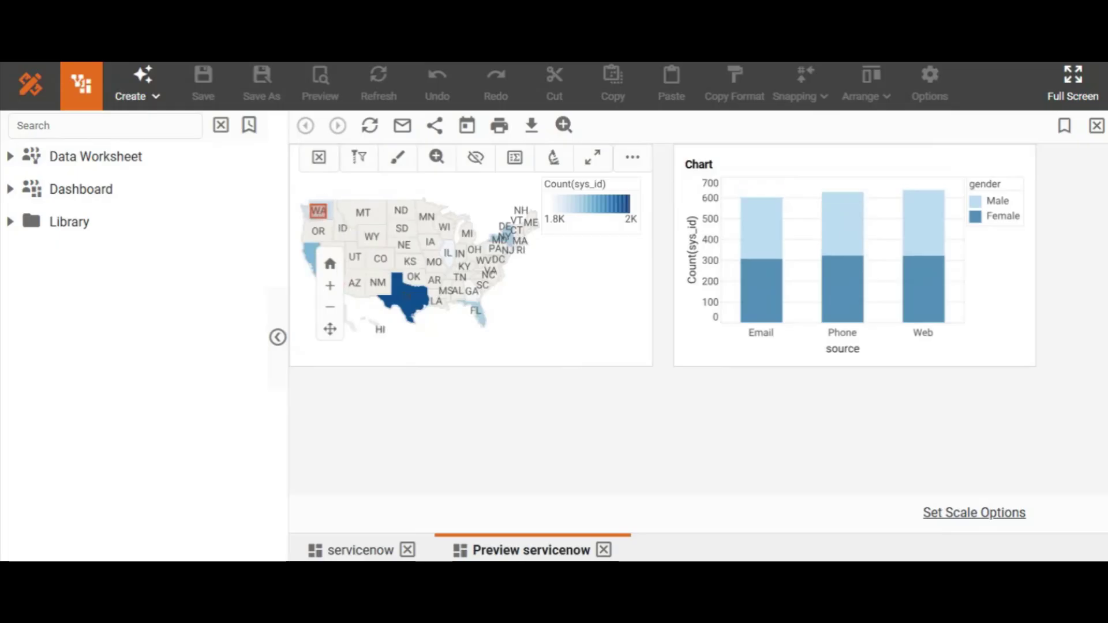
left_click(516, 231)
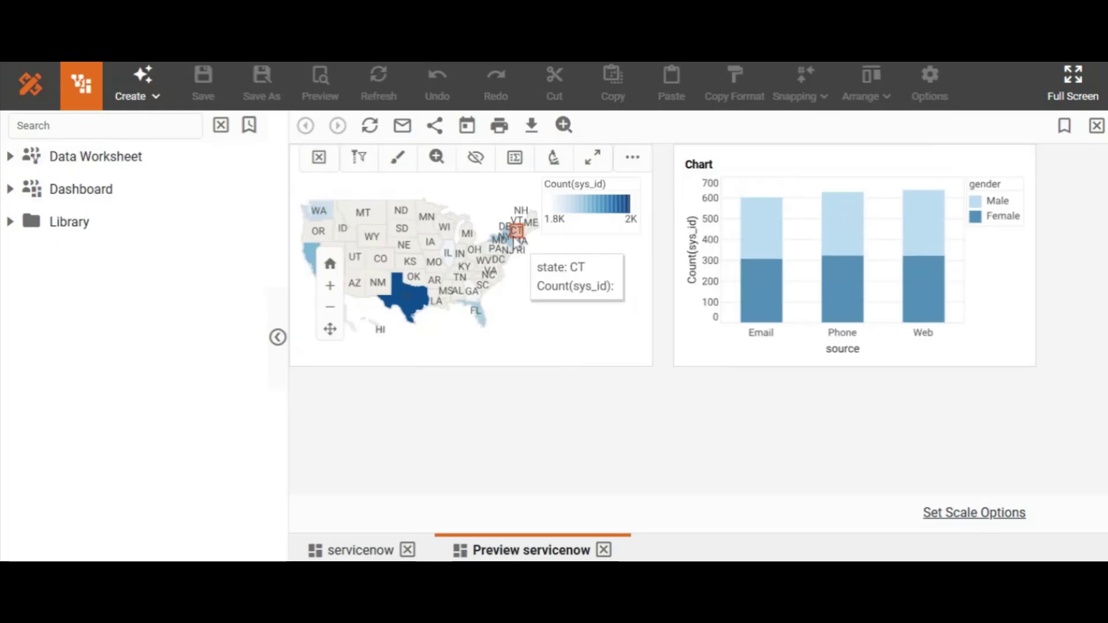
left_click(503, 242)
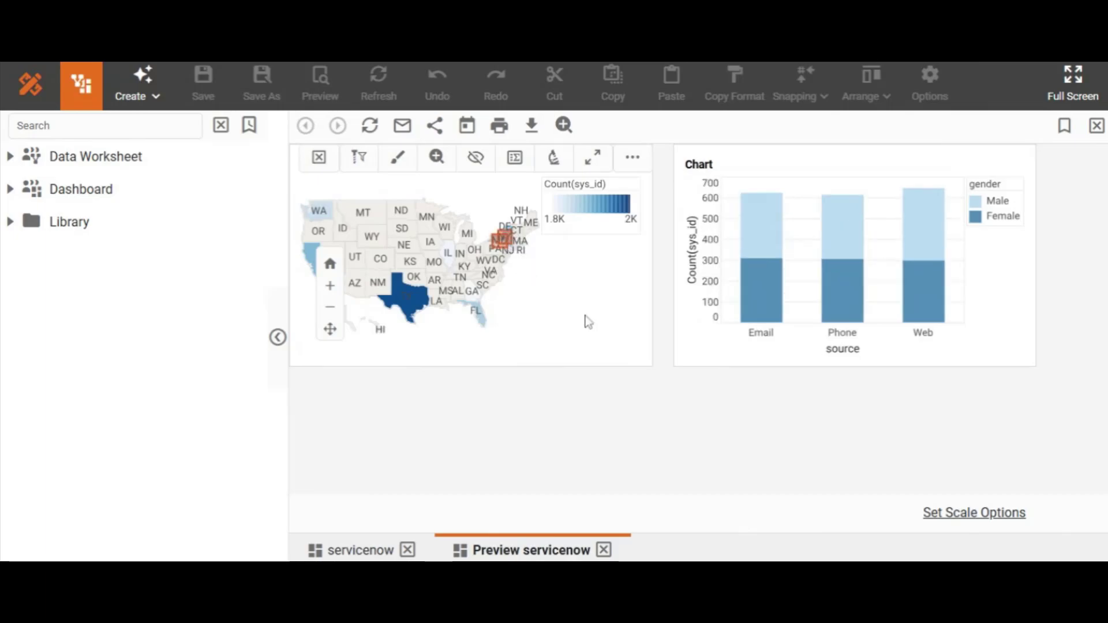